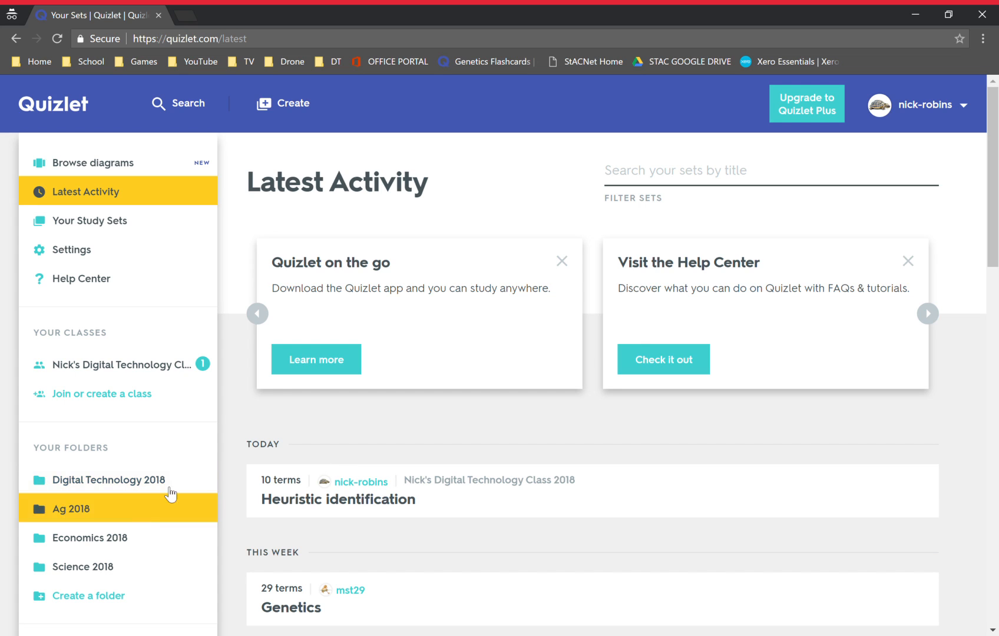
- Open the Heuristic identification study set from the latest activity list
{"action": "scroll", "coordinate": [339, 451], "scroll_direction": "down", "scroll_amount": 1}
{"action": "scroll", "coordinate": [247, 545], "scroll_direction": "up", "scroll_amount": 1}
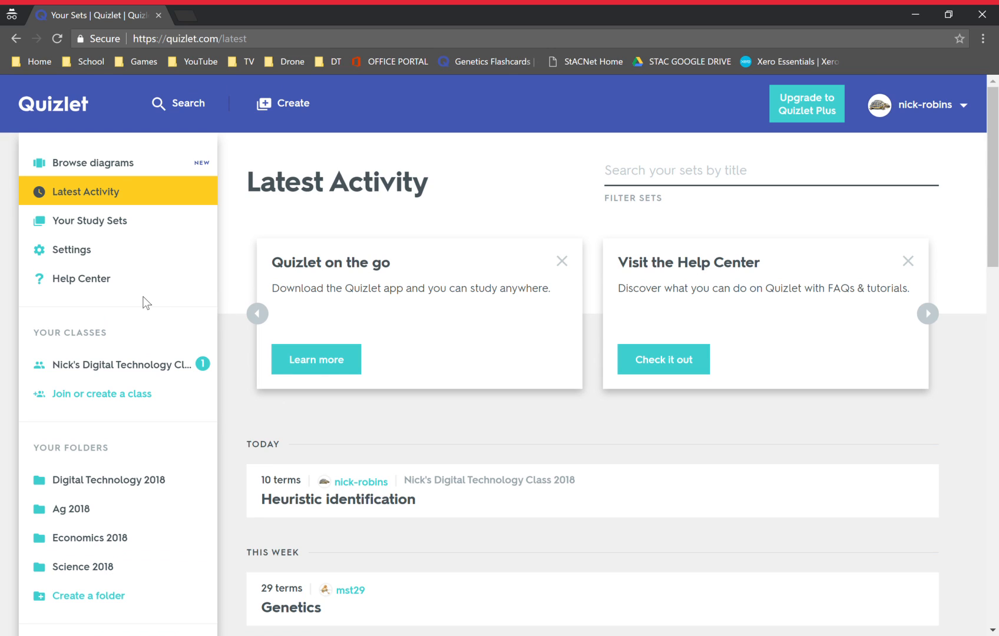
{"action": "left_click", "coordinate": [128, 475]}
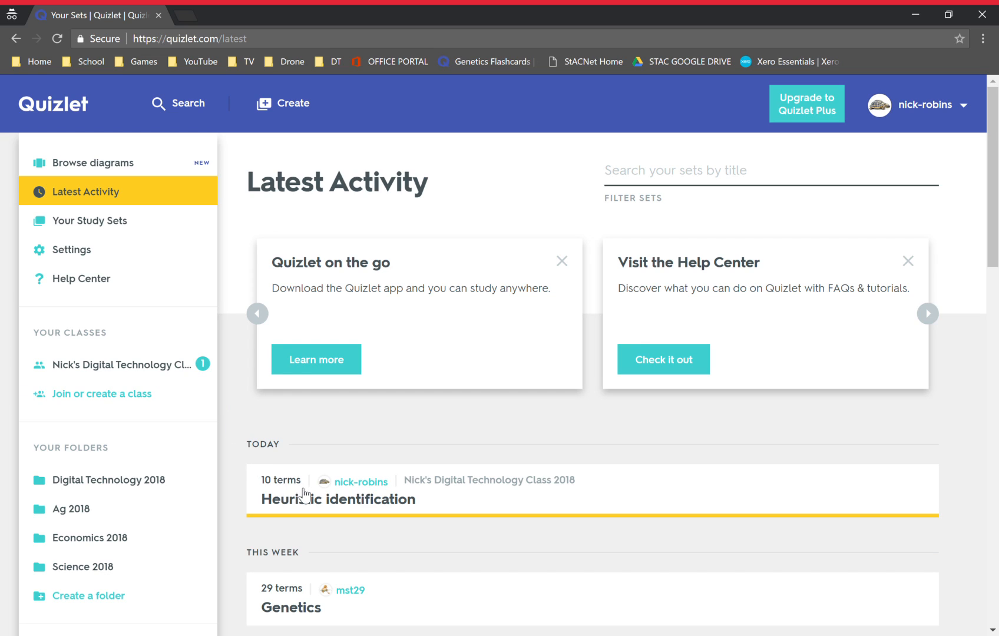
{"action": "left_click", "coordinate": [371, 507]}
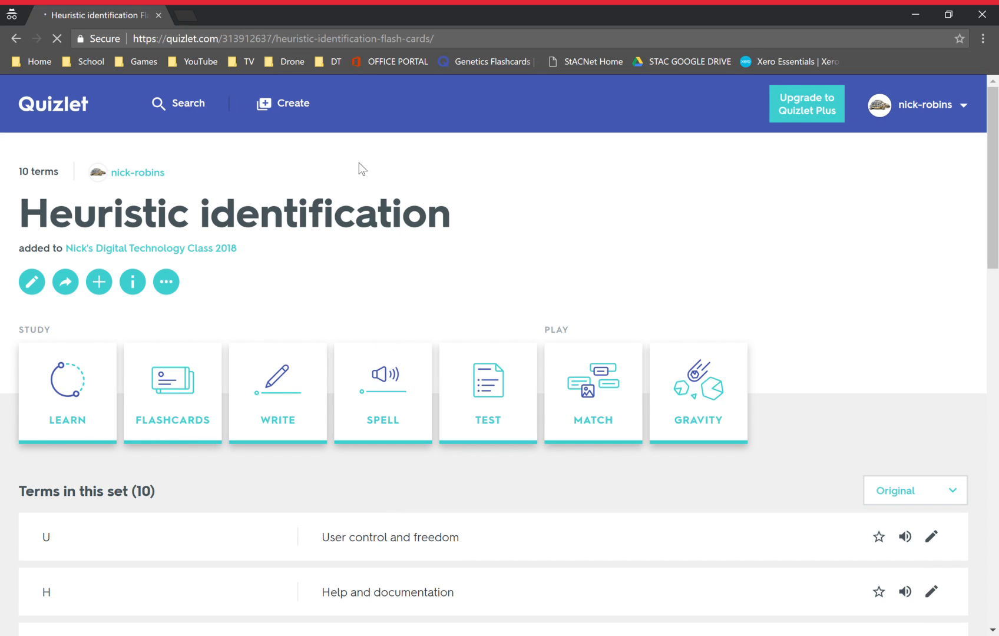
{"action": "left_click_drag", "start_coordinate": [19, 215], "coordinate": [478, 235]}
{"action": "left_click", "coordinate": [478, 235]}
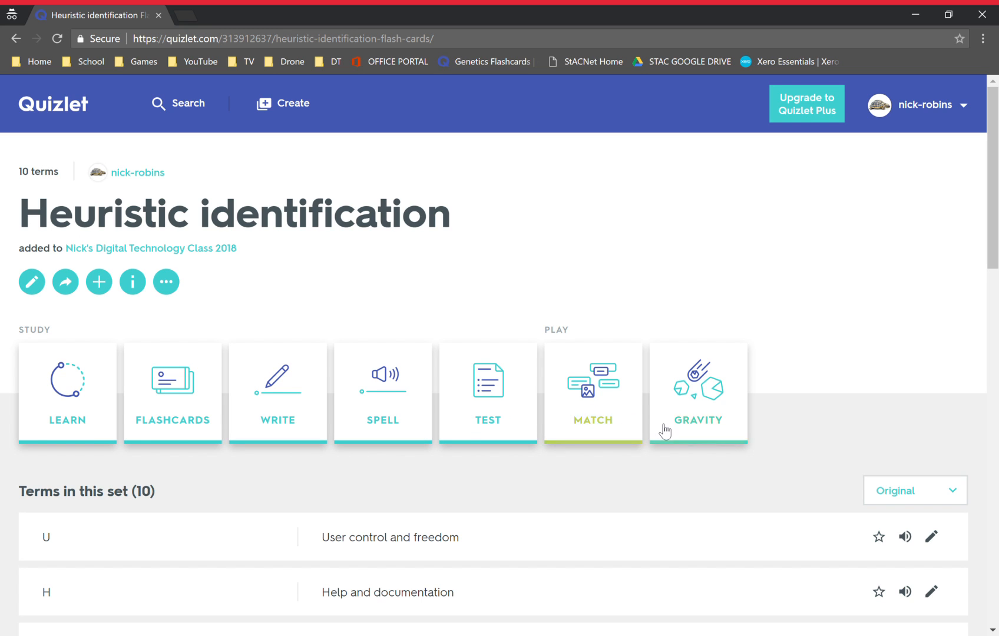
- Look through all the terms and definitions in the Heuristic identification set
{"action": "scroll", "coordinate": [663, 431], "scroll_direction": "down", "scroll_amount": 10}
{"action": "scroll", "coordinate": [303, 139], "scroll_direction": "up", "scroll_amount": 4}
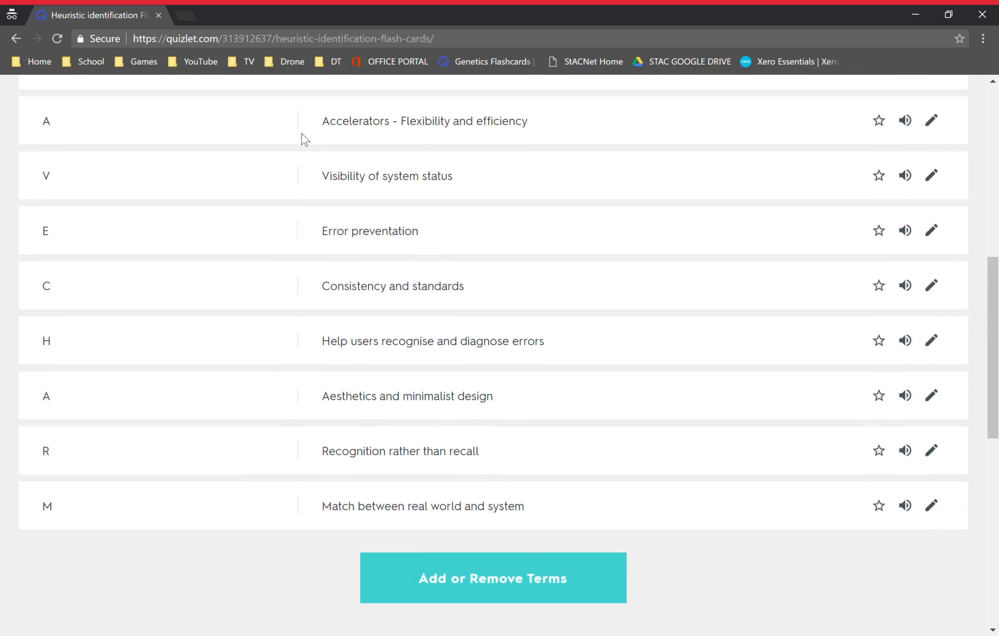
{"action": "scroll", "coordinate": [304, 139], "scroll_direction": "up", "scroll_amount": 8}
{"action": "scroll", "coordinate": [149, 468], "scroll_direction": "down", "scroll_amount": 5}
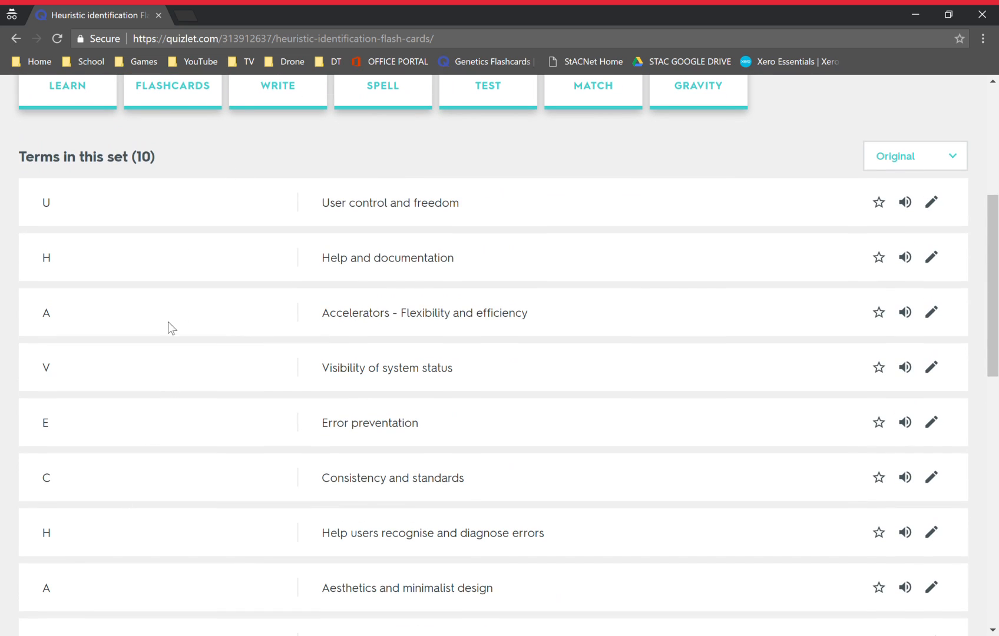
{"action": "scroll", "coordinate": [196, 452], "scroll_direction": "down", "scroll_amount": 6}
{"action": "scroll", "coordinate": [196, 452], "scroll_direction": "up", "scroll_amount": 11}
- Study the set in Flashcards mode, advancing to the third card and flipping it between term and definition
{"action": "left_click", "coordinate": [194, 424]}
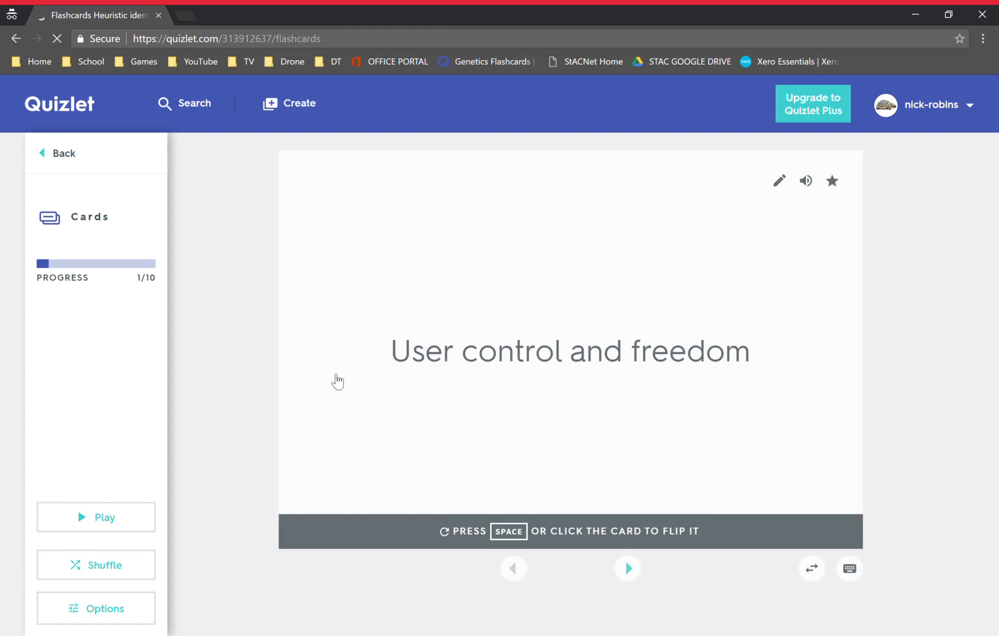
{"action": "left_click", "coordinate": [635, 567]}
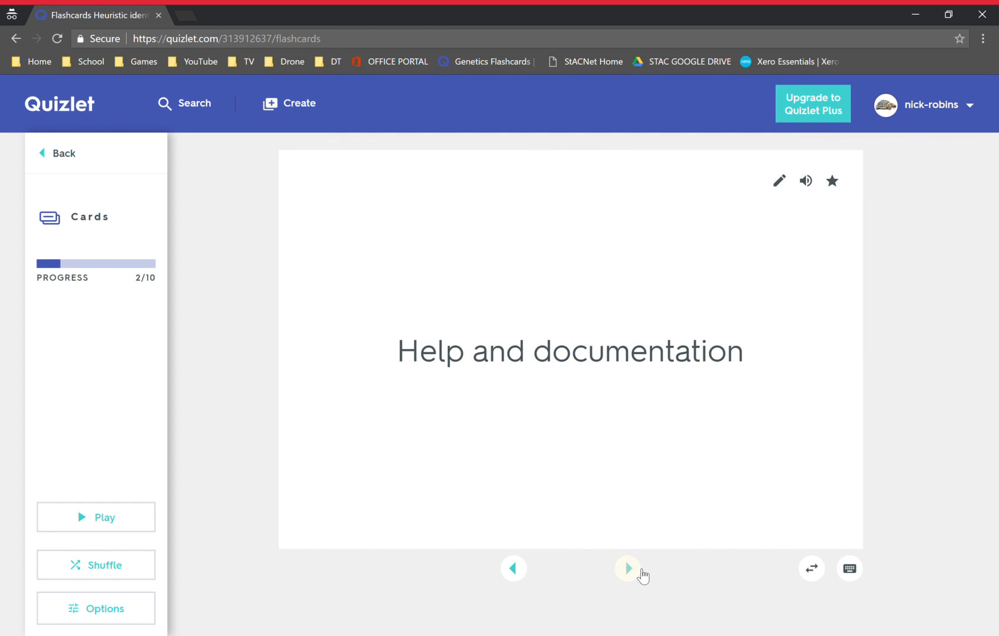
{"action": "left_click", "coordinate": [629, 568]}
{"action": "left_click", "coordinate": [653, 513]}
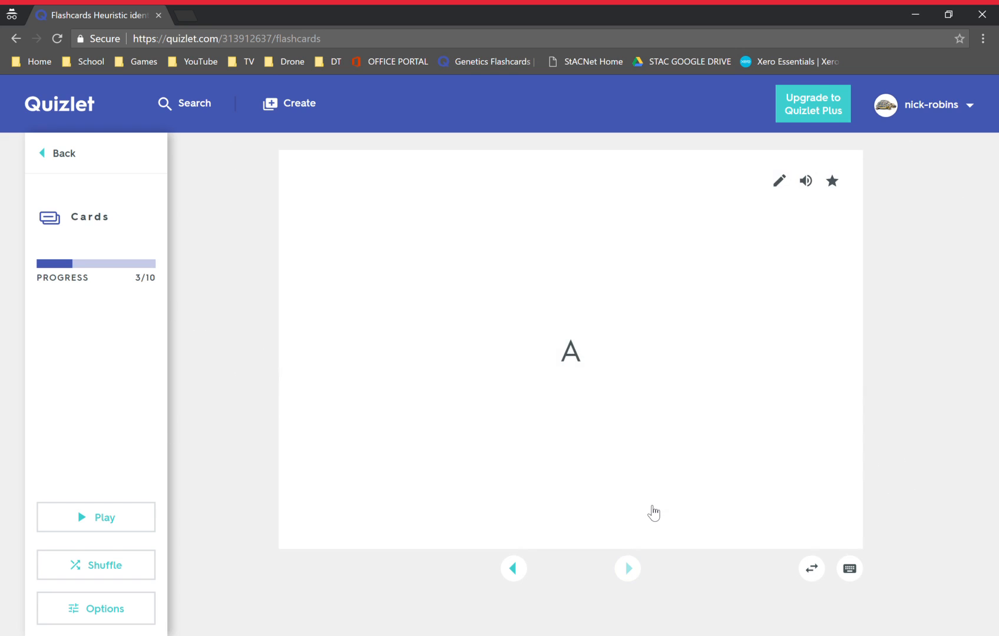
{"action": "left_click", "coordinate": [659, 406]}
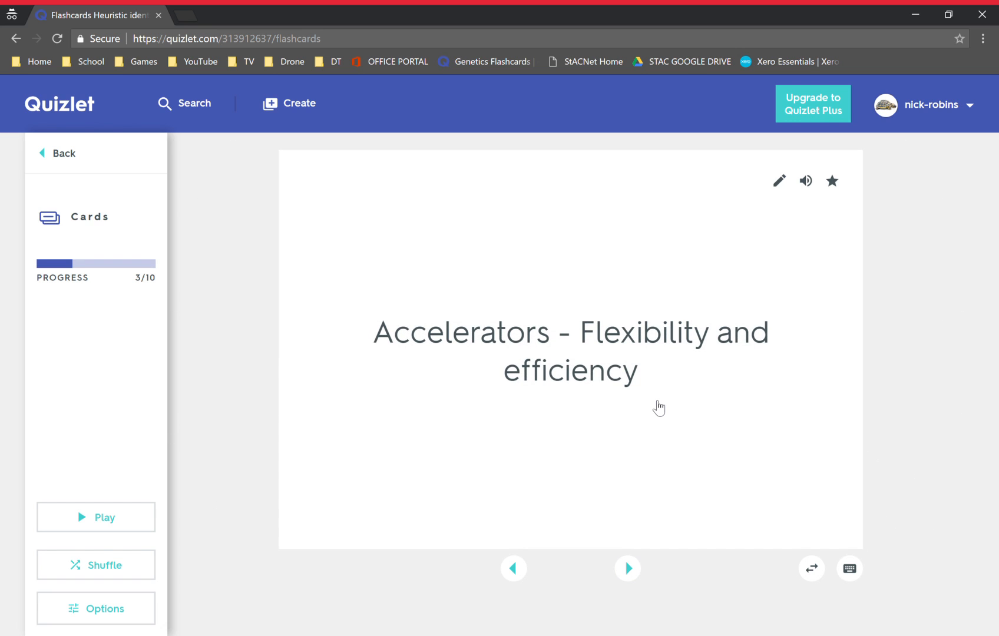
{"action": "left_click", "coordinate": [659, 407]}
{"action": "left_click", "coordinate": [659, 406]}
- Leave the flashcards and return to the Latest Activity page
{"action": "left_click", "coordinate": [69, 157]}
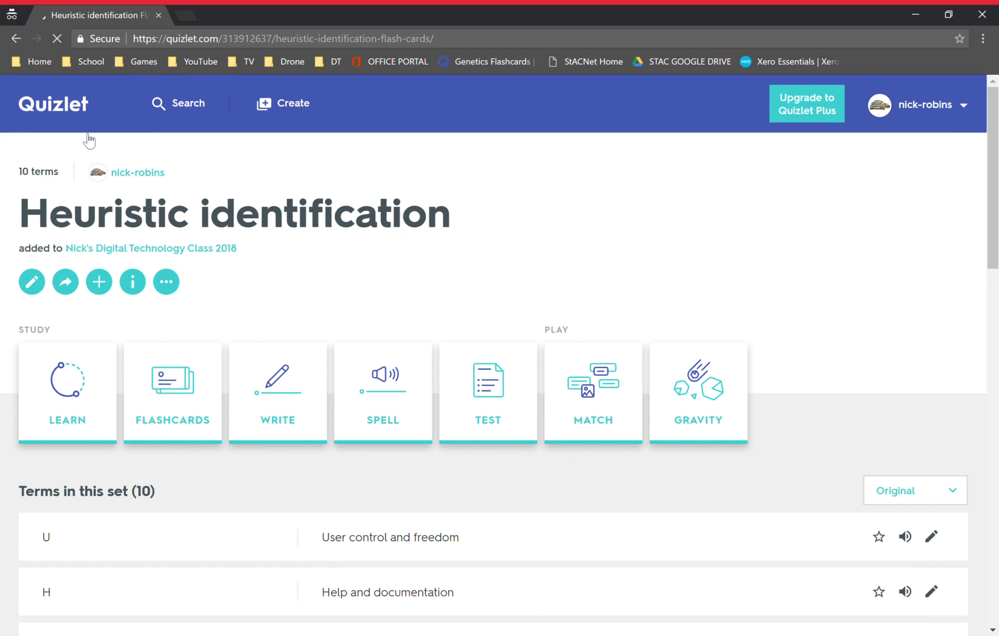
{"action": "left_click", "coordinate": [16, 40]}
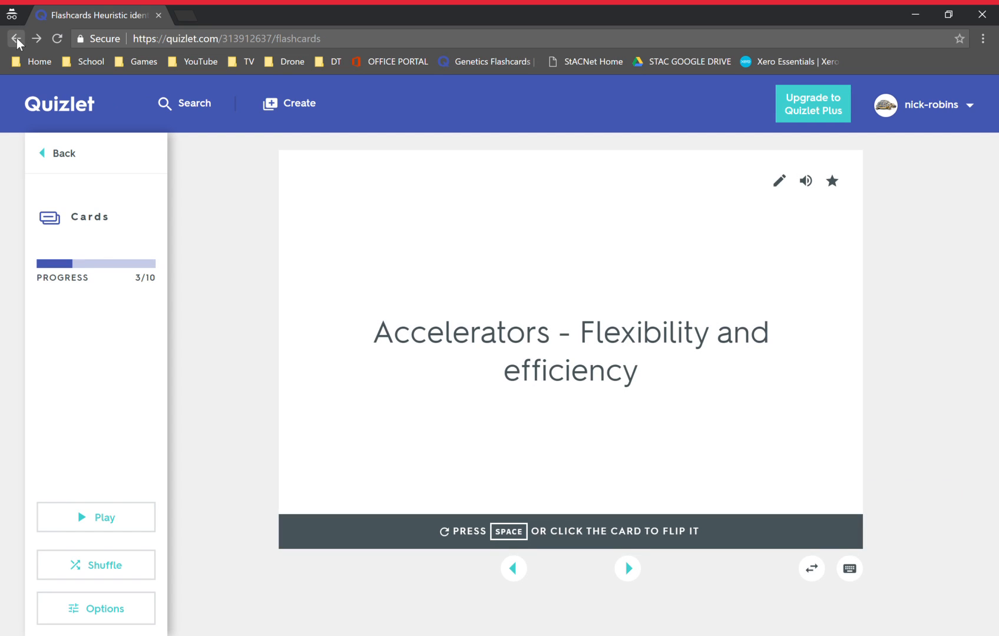
{"action": "left_click", "coordinate": [17, 39]}
{"action": "left_click", "coordinate": [16, 39]}
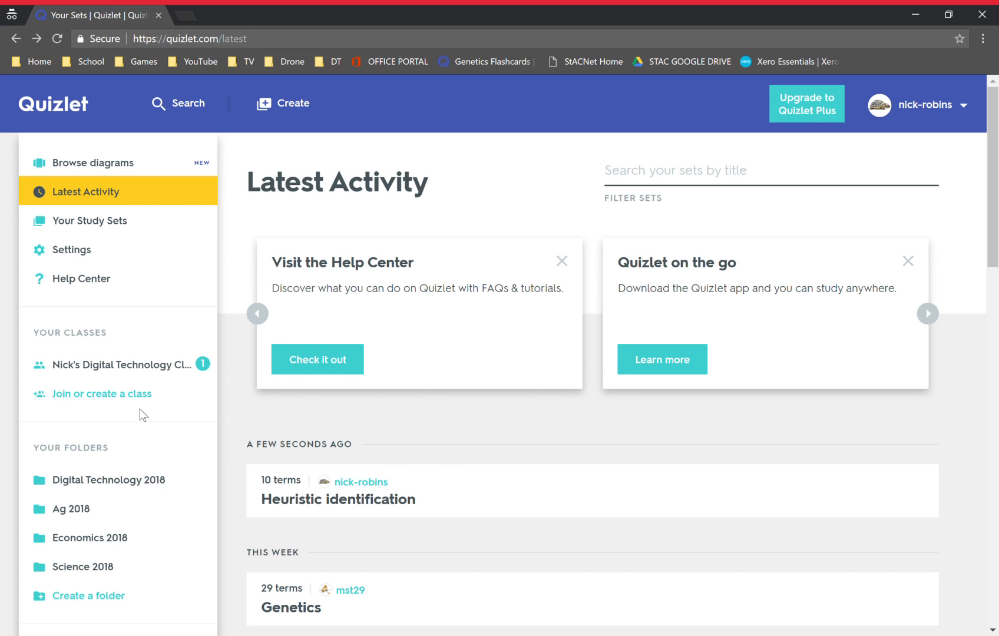
- Open the Digital Technology Class 2018 page and look over its study sets, join request and the folder list
{"action": "scroll", "coordinate": [140, 412], "scroll_direction": "down", "scroll_amount": 2}
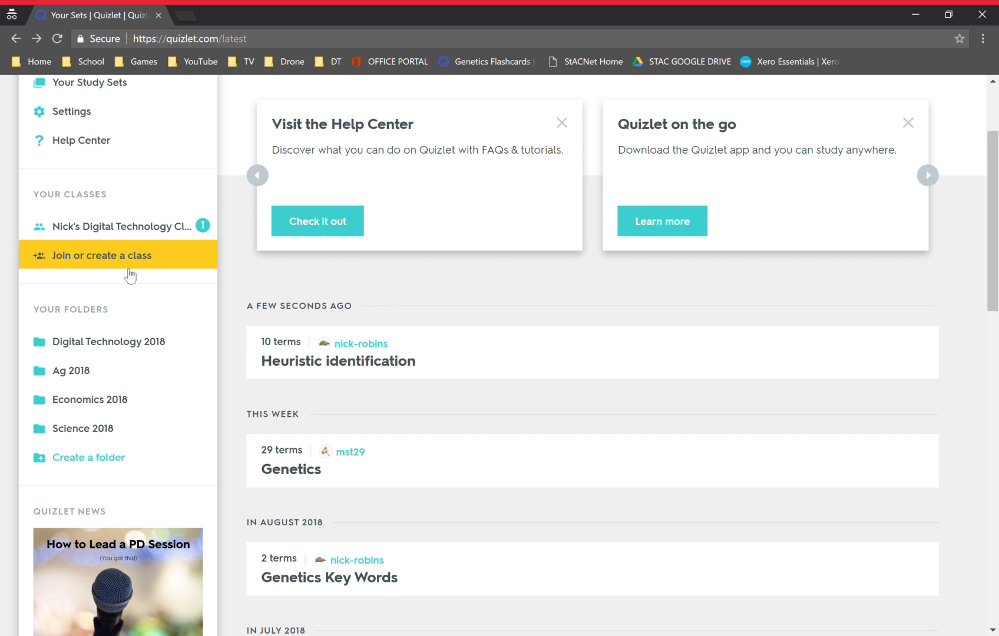
{"action": "left_click", "coordinate": [141, 226]}
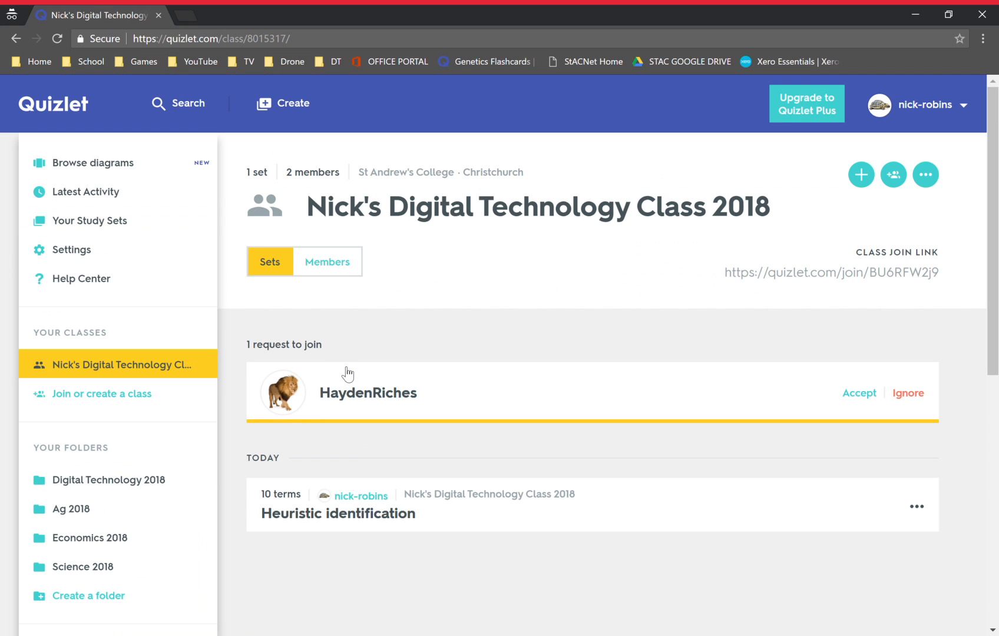
{"action": "scroll", "coordinate": [437, 397], "scroll_direction": "down", "scroll_amount": 2}
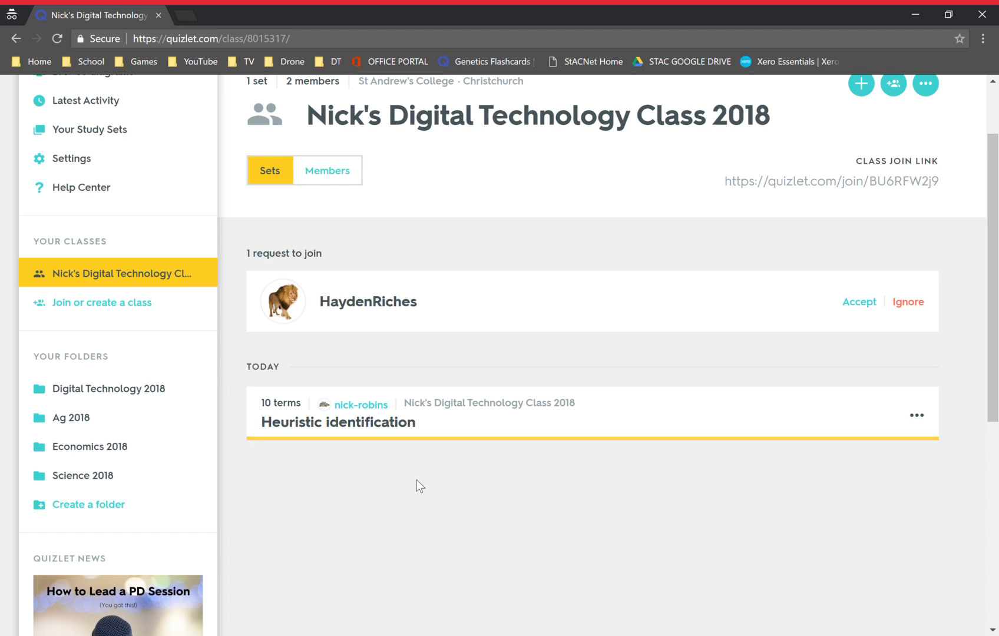
{"action": "scroll", "coordinate": [415, 482], "scroll_direction": "down", "scroll_amount": 1}
{"action": "scroll", "coordinate": [384, 445], "scroll_direction": "up", "scroll_amount": 3}
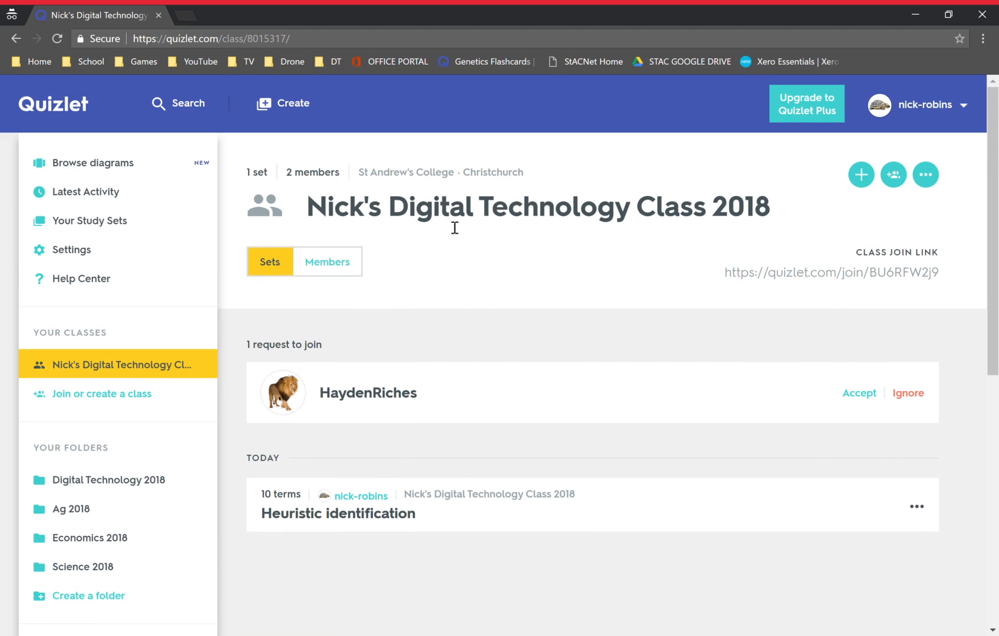
{"action": "scroll", "coordinate": [416, 465], "scroll_direction": "down", "scroll_amount": 1}
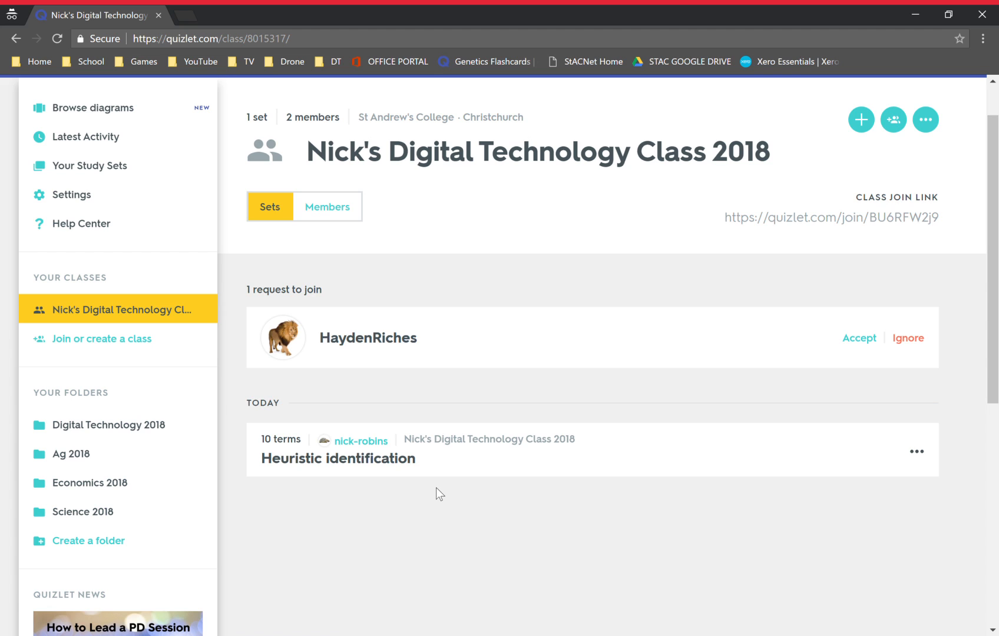
{"action": "scroll", "coordinate": [253, 486], "scroll_direction": "up", "scroll_amount": 1}
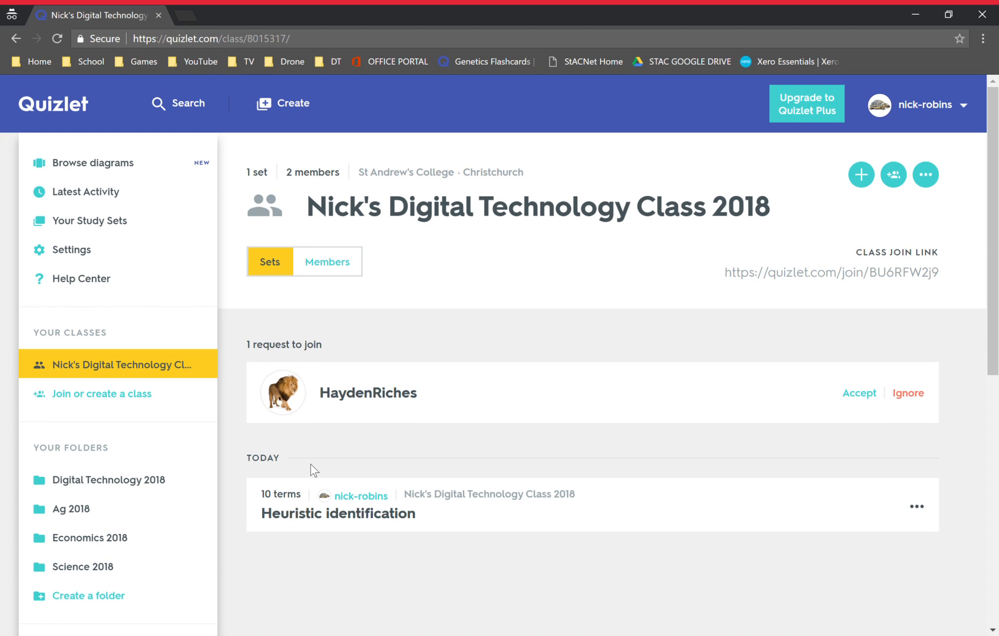
{"action": "scroll", "coordinate": [128, 453], "scroll_direction": "down", "scroll_amount": 1}
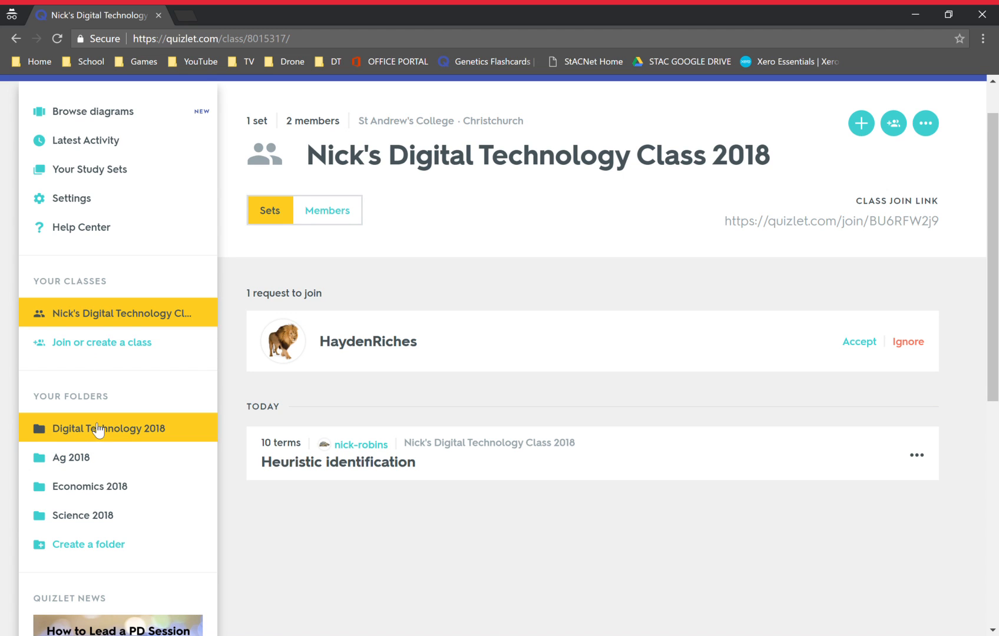
{"action": "scroll", "coordinate": [94, 429], "scroll_direction": "down", "scroll_amount": 3}
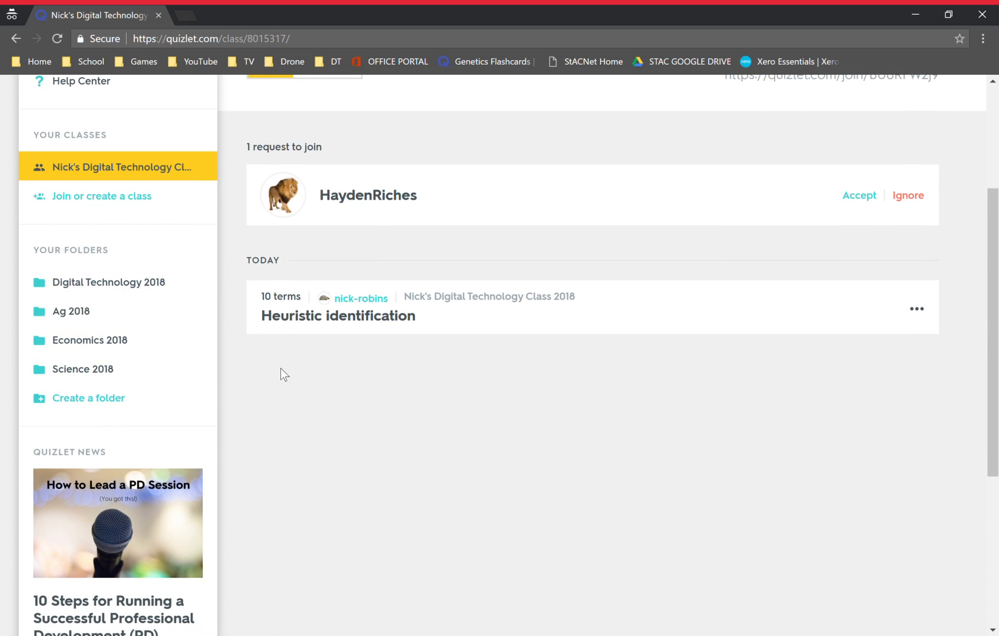
{"action": "scroll", "coordinate": [281, 374], "scroll_direction": "down", "scroll_amount": 2}
{"action": "scroll", "coordinate": [302, 279], "scroll_direction": "up", "scroll_amount": 4}
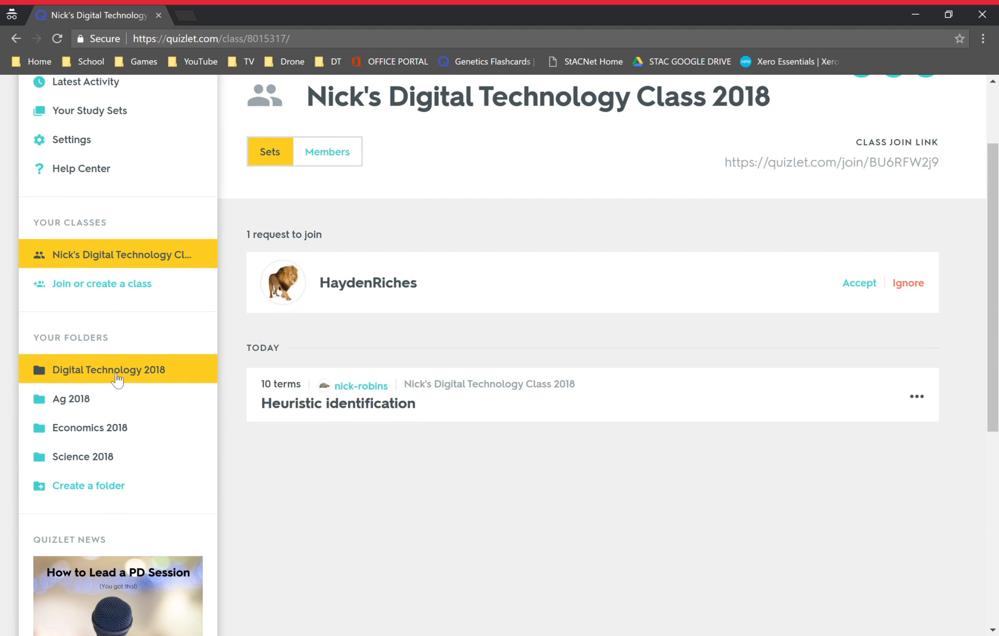
- View the sets in the Economics 2018 folder and reopen the Digital Technology Class 2018 page
{"action": "left_click", "coordinate": [92, 428]}
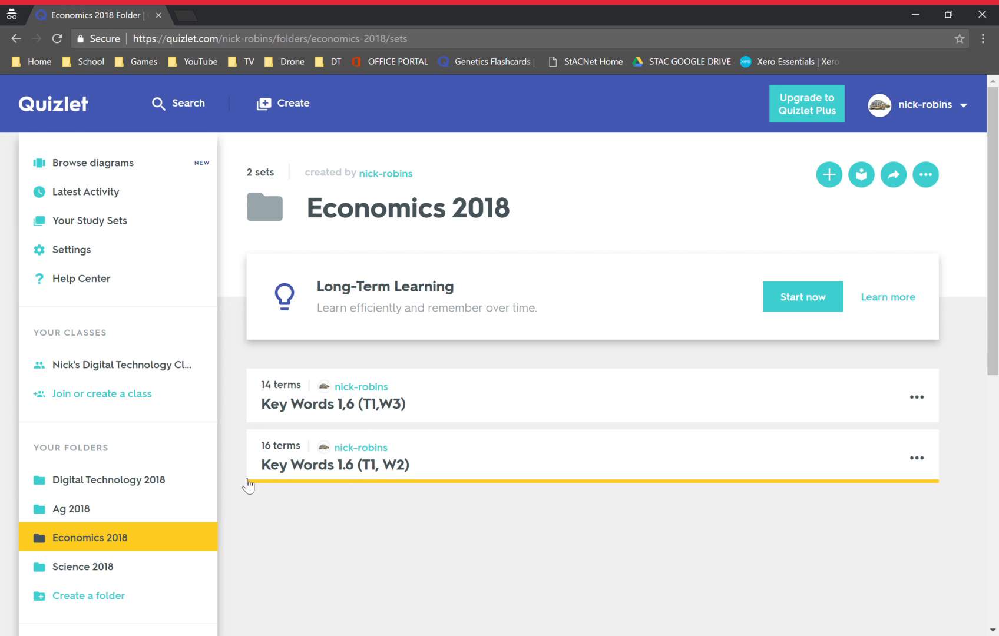
{"action": "scroll", "coordinate": [89, 475], "scroll_direction": "down", "scroll_amount": 1}
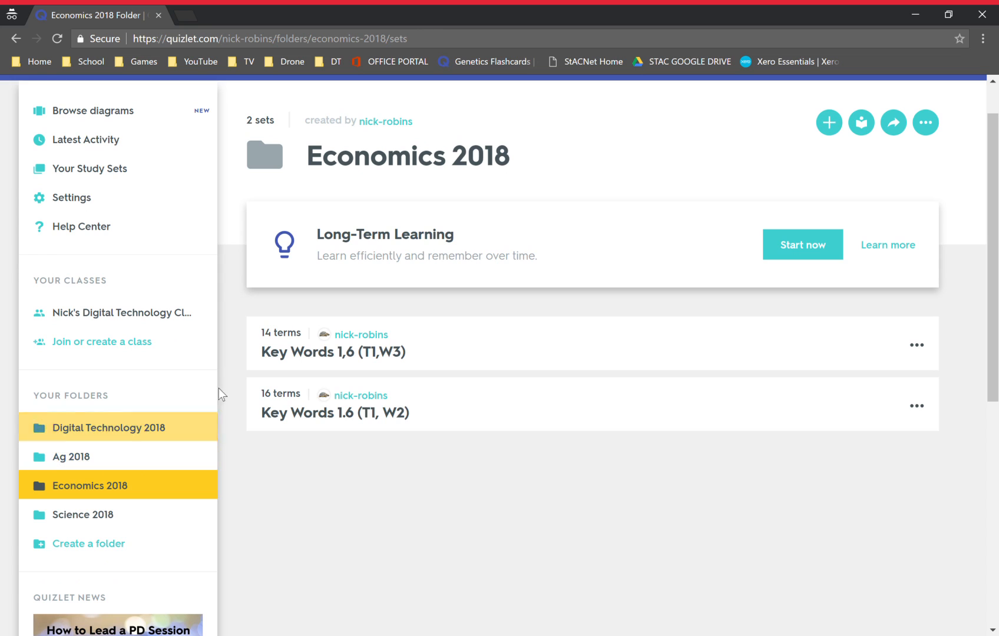
{"action": "left_click", "coordinate": [151, 324]}
{"action": "scroll", "coordinate": [506, 436], "scroll_direction": "down", "scroll_amount": 1}
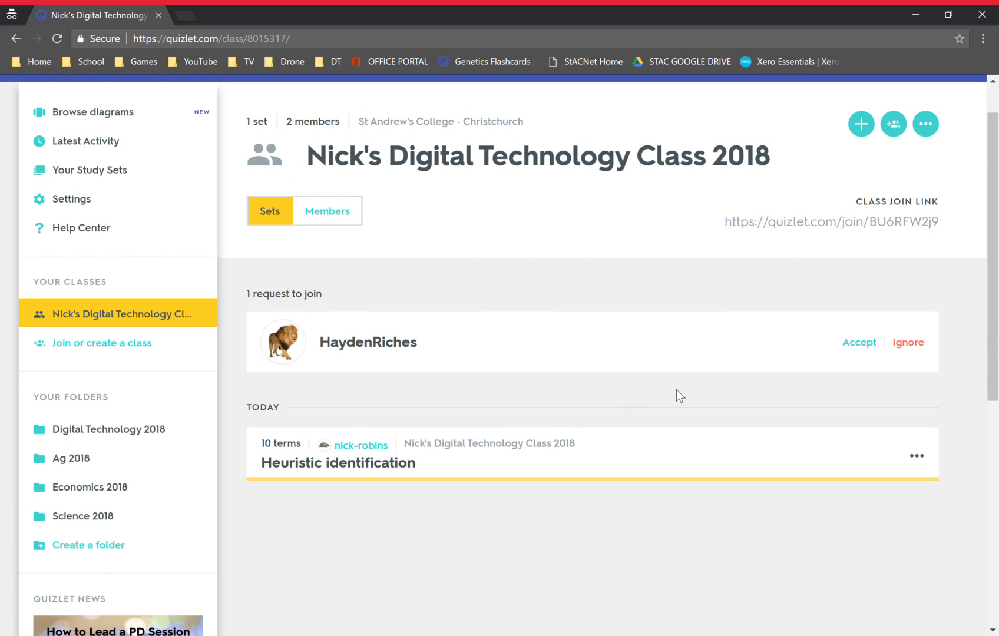
{"action": "scroll", "coordinate": [618, 332], "scroll_direction": "up", "scroll_amount": 1}
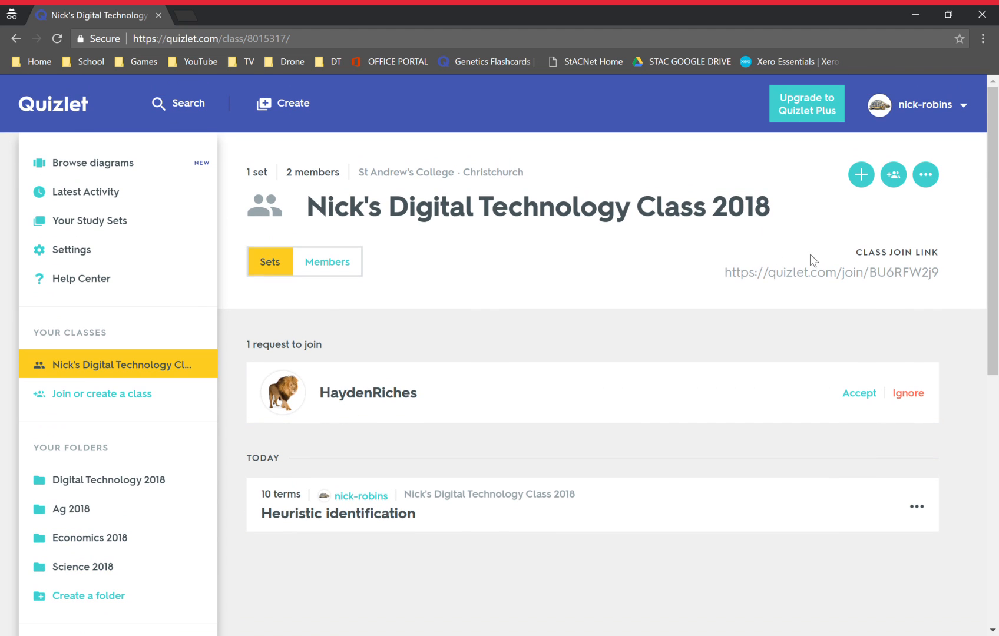
- Start a new study set for the class and title it "Phone types"
{"action": "left_click", "coordinate": [857, 176]}
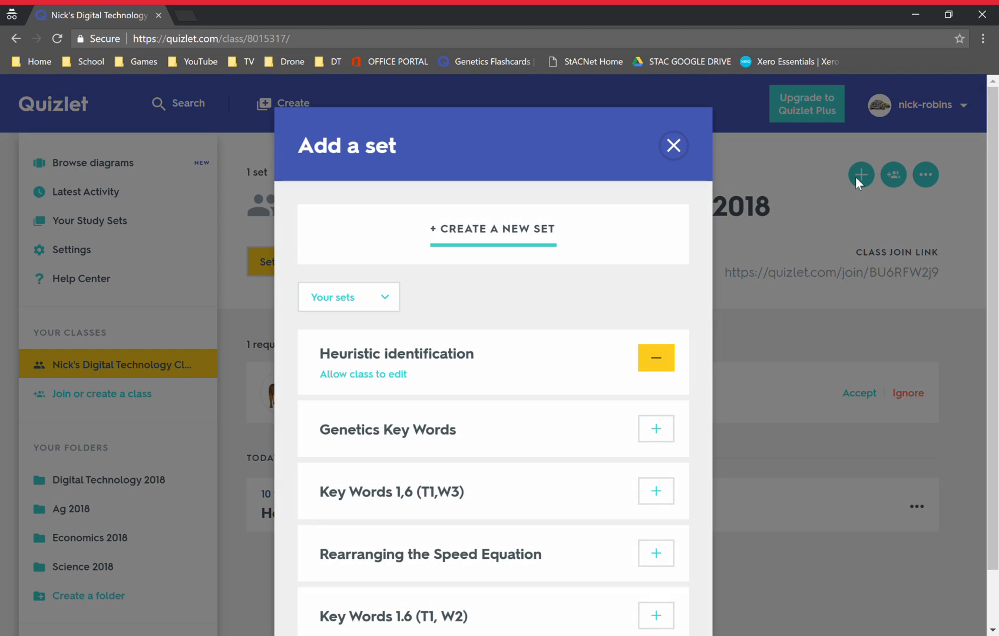
{"action": "left_click", "coordinate": [504, 244]}
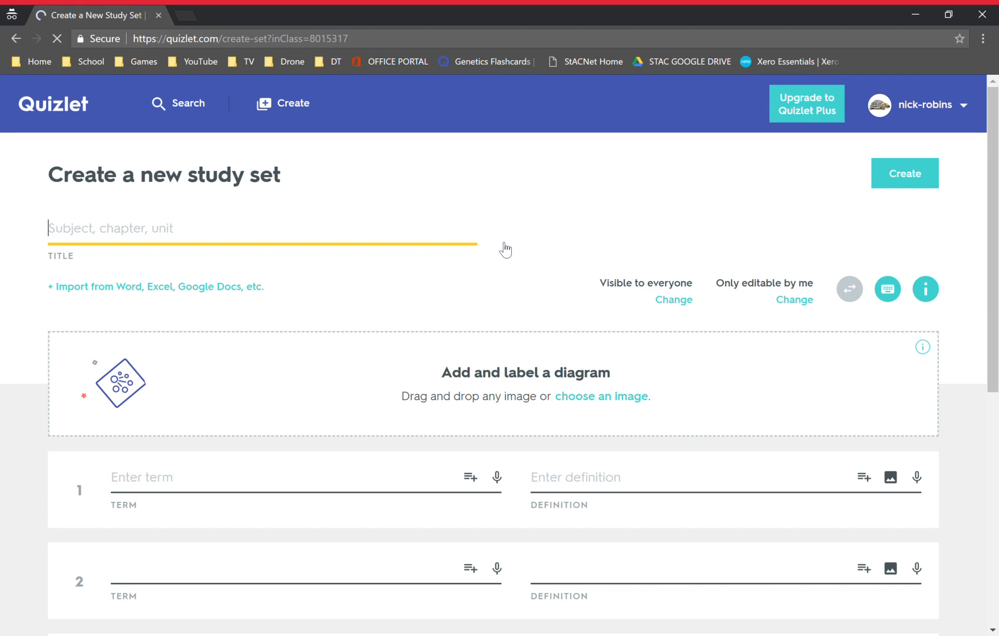
{"action": "scroll", "coordinate": [235, 272], "scroll_direction": "down", "scroll_amount": 1}
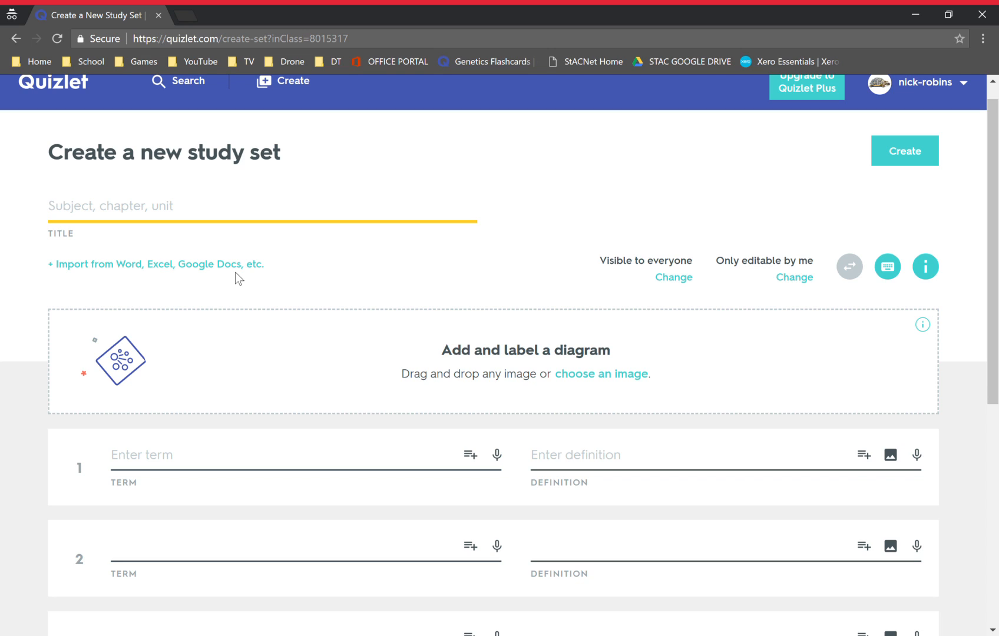
{"action": "type", "text": "Ph"}
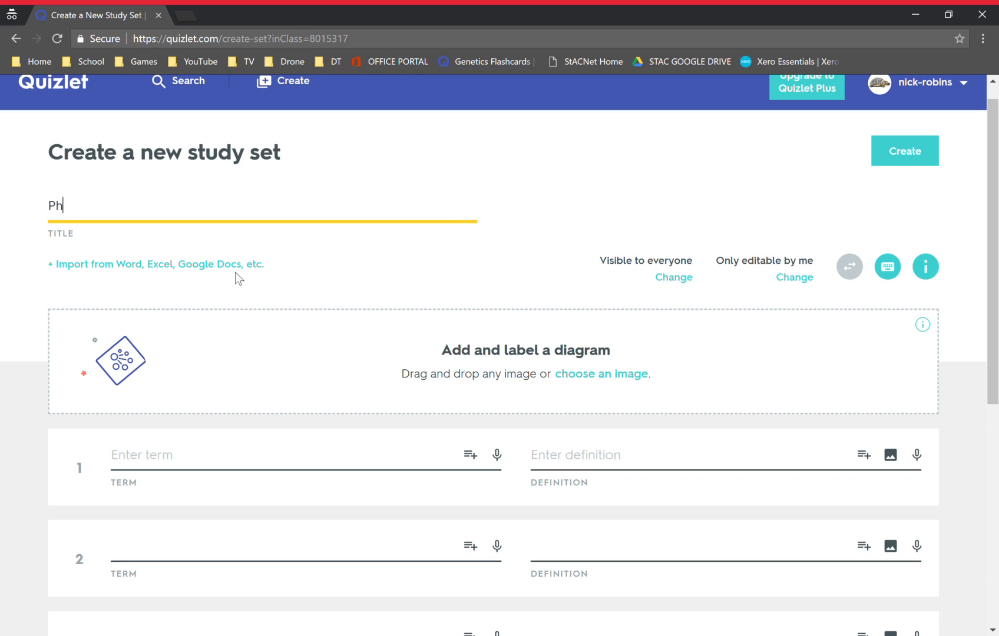
{"action": "type", "text": "one types"}
{"action": "left_click_drag", "start_coordinate": [138, 208], "coordinate": [25, 216]}
- Enter "Who manufactures iPhone?" as the term of the first card
{"action": "scroll", "coordinate": [168, 394], "scroll_direction": "down", "scroll_amount": 2}
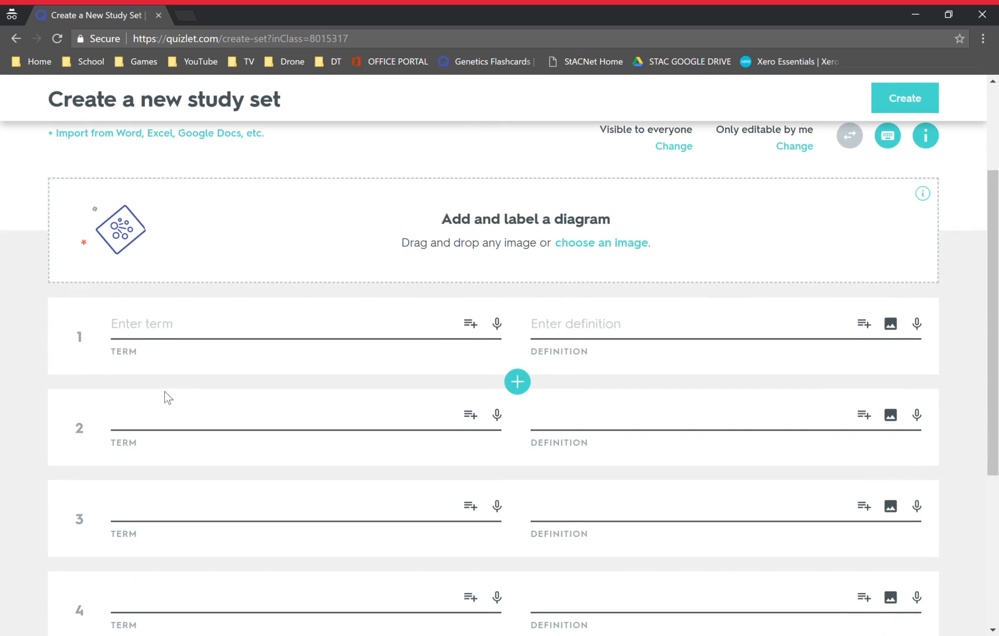
{"action": "left_click", "coordinate": [154, 326]}
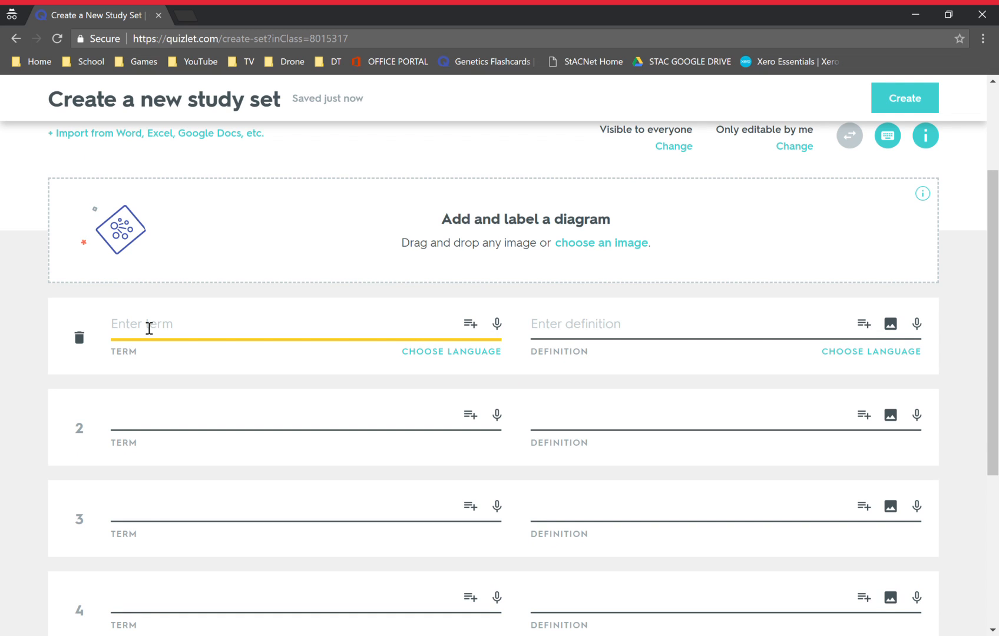
{"action": "type", "text": "Who man"}
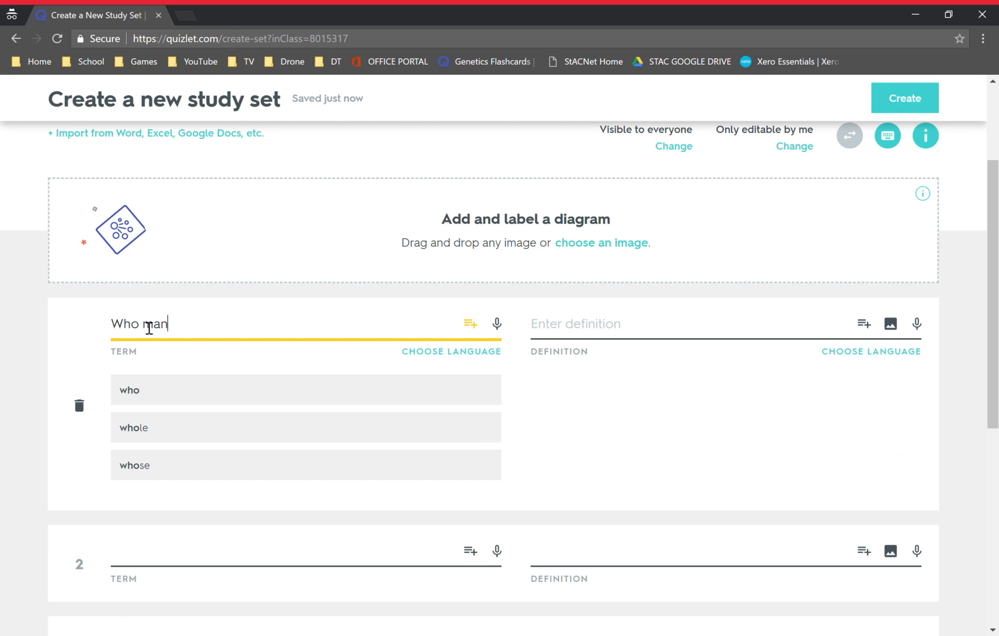
{"action": "type", "text": "ufactures i"}
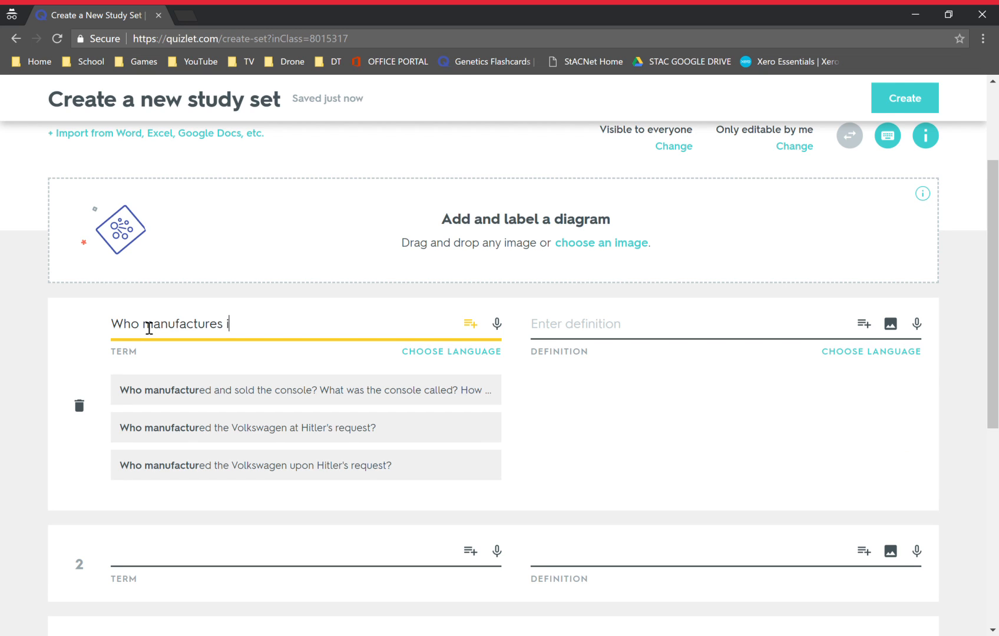
{"action": "type", "text": "Phone?"}
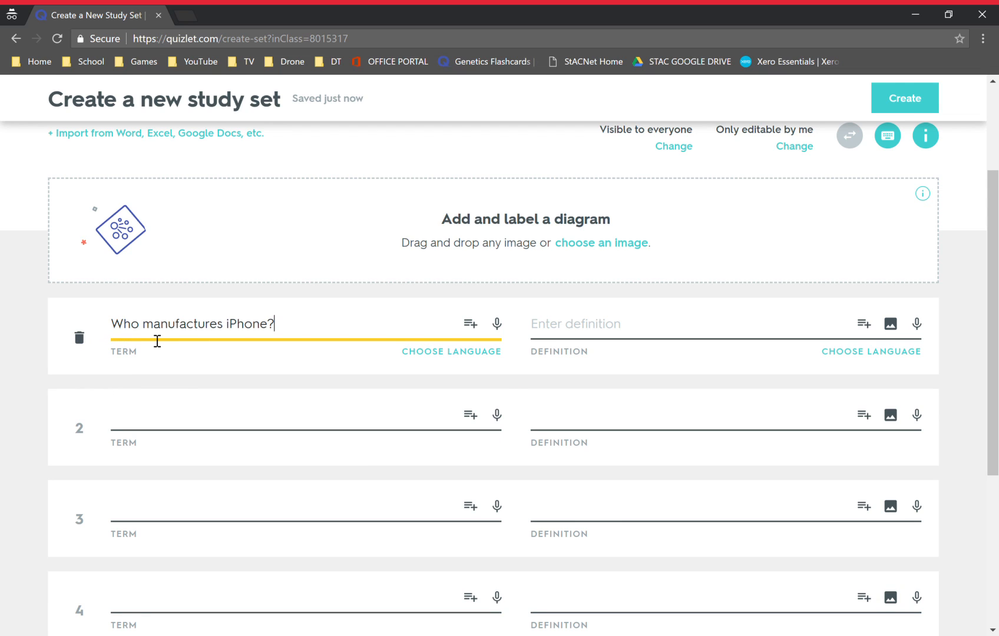
- Enter "Apple" as the first card's definition and fill the second card with "Who manufactures Surface Pro 4" and "Microsoft"
{"action": "left_click", "coordinate": [585, 329]}
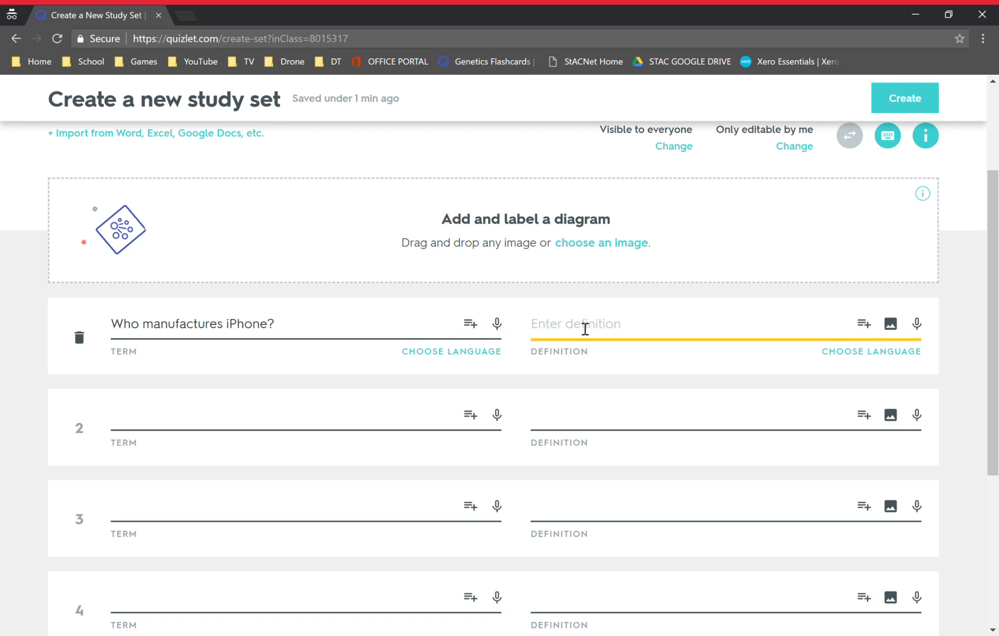
{"action": "type", "text": "Apple"}
{"action": "left_click", "coordinate": [257, 414]}
{"action": "type", "text": "Who manufactures "}
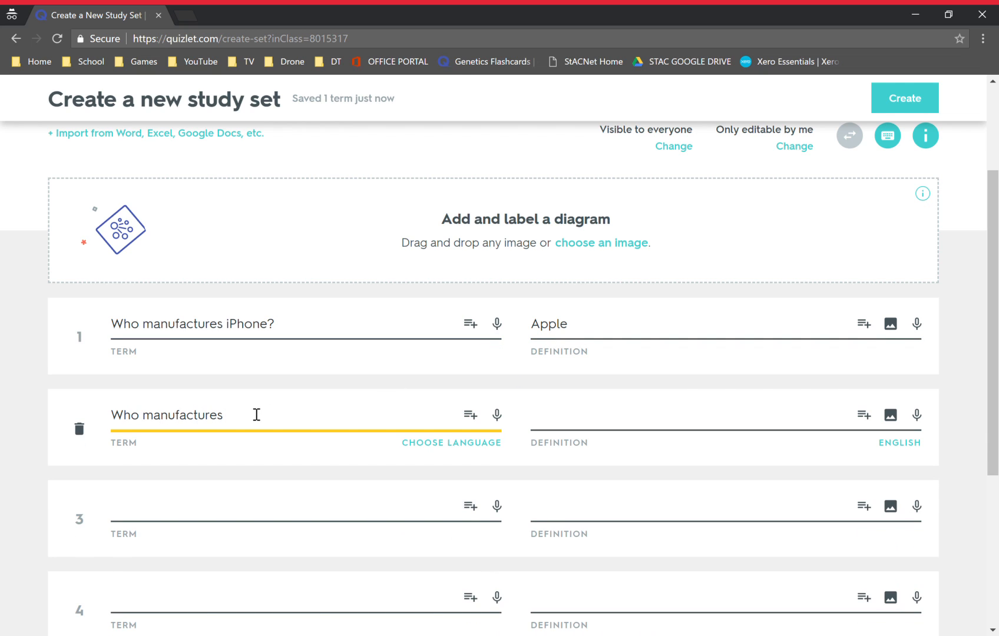
{"action": "type", "text": "Surface Pro 4"}
{"action": "key", "text": "Tab"}
{"action": "type", "text": "Microsoft"}
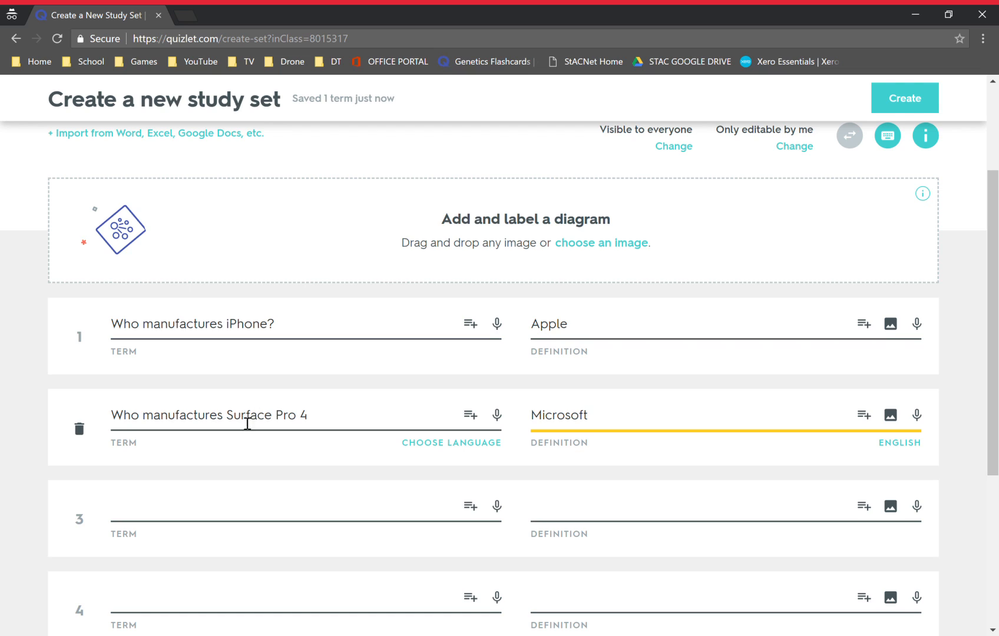
- Fill the third card with the term "What update is the iPhone currently running" and the definition "iOS 11"
{"action": "left_click", "coordinate": [147, 510]}
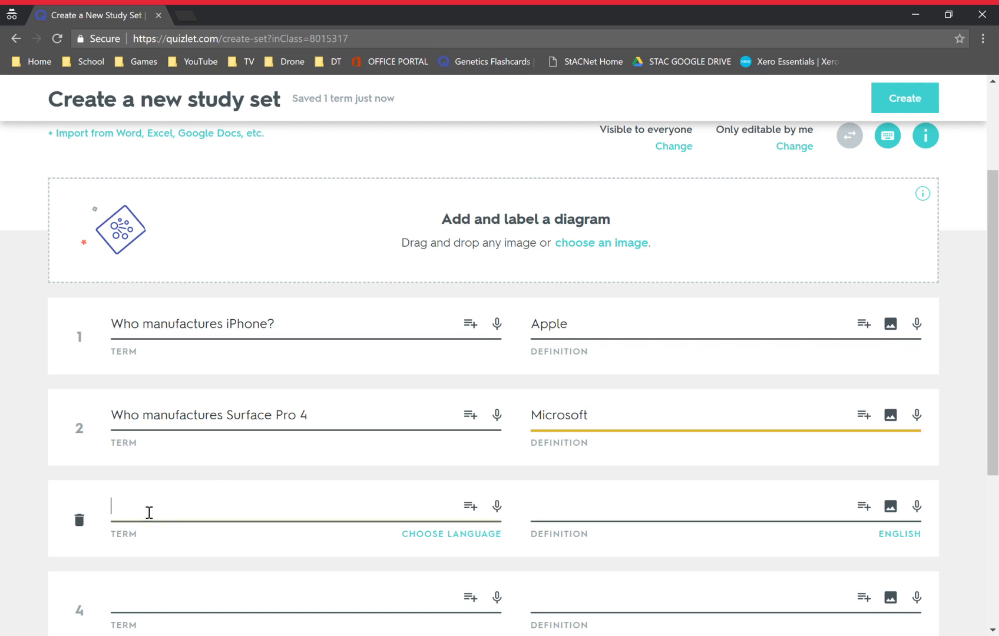
{"action": "type", "text": "W"}
{"action": "key", "text": "BackSpace"}
{"action": "key", "text": "BackSpace"}
{"action": "key", "text": "BackSpace"}
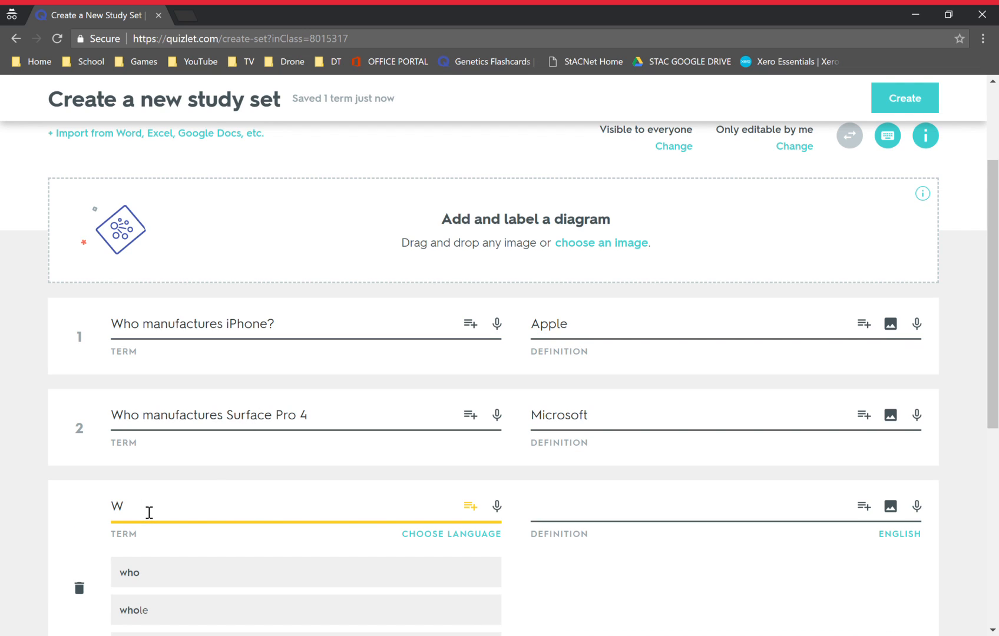
{"action": "type", "text": "What update"}
{"action": "key", "text": "BackSpace"}
{"action": "key", "text": "BackSpace"}
{"action": "type", "text": "ate"}
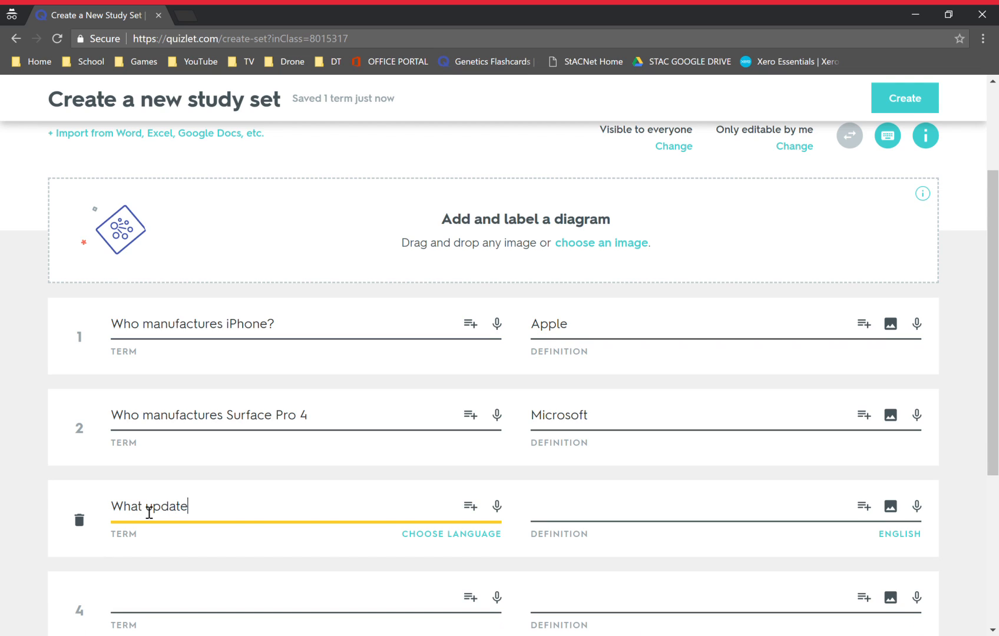
{"action": "type", "text": " is the iPhone currently running"}
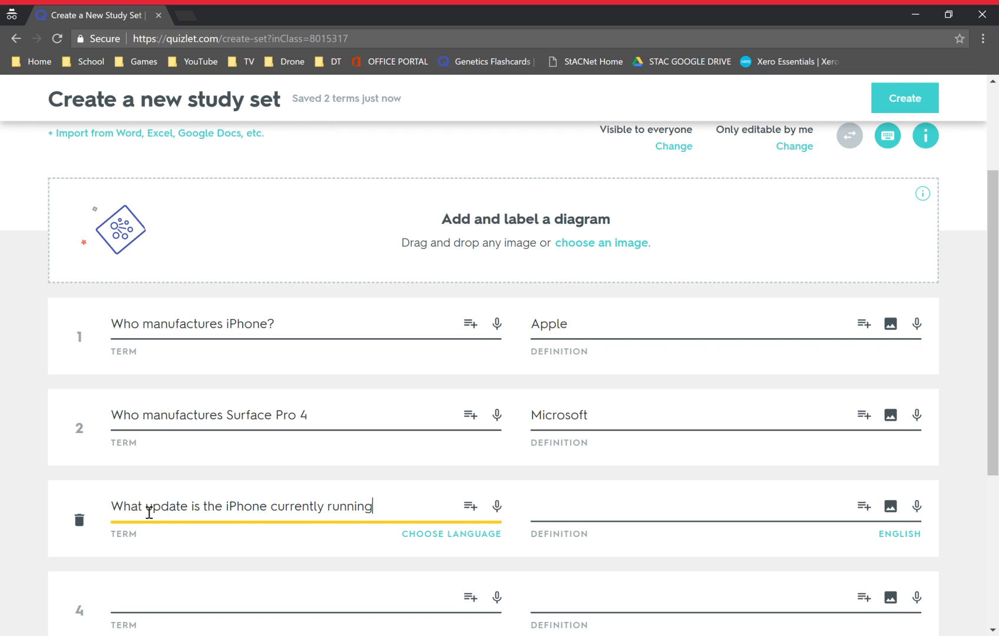
{"action": "key", "text": "Tab"}
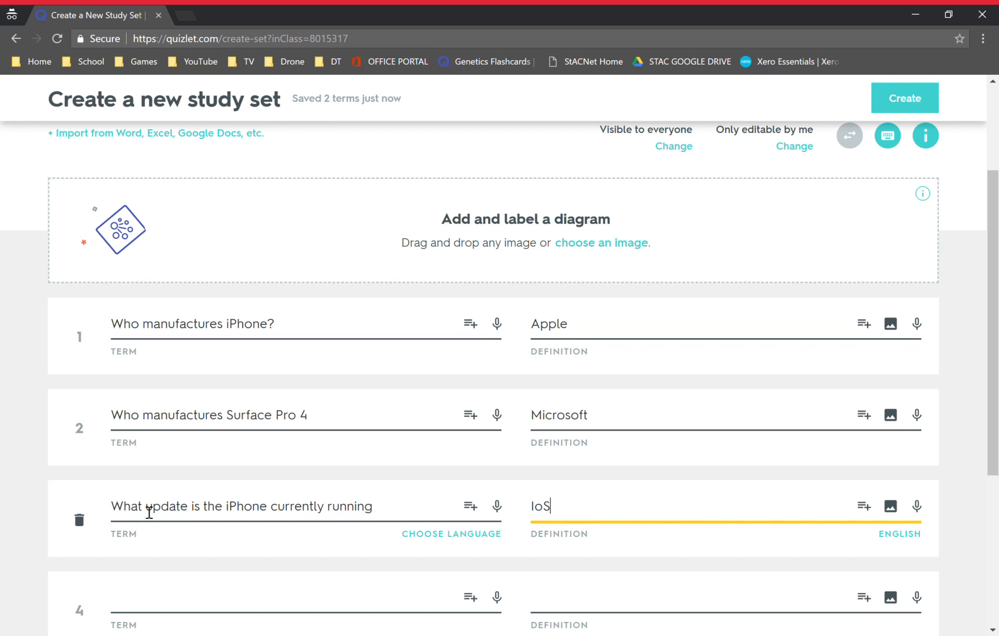
{"action": "type", "text": "iOS 11"}
- Set the language of the terms to English and create the study set
{"action": "scroll", "coordinate": [149, 512], "scroll_direction": "down", "scroll_amount": 5}
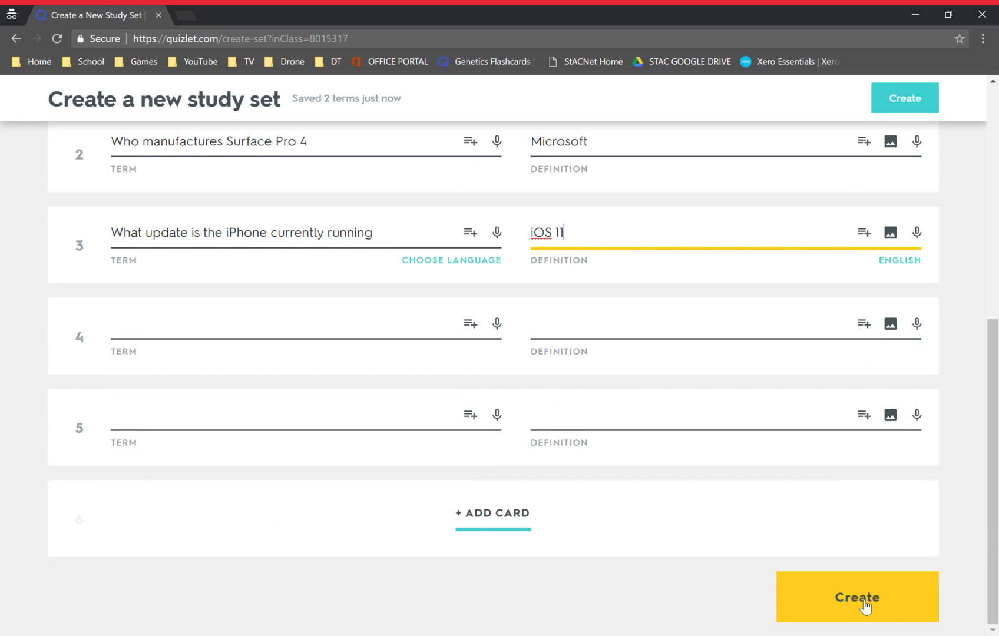
{"action": "left_click", "coordinate": [864, 601]}
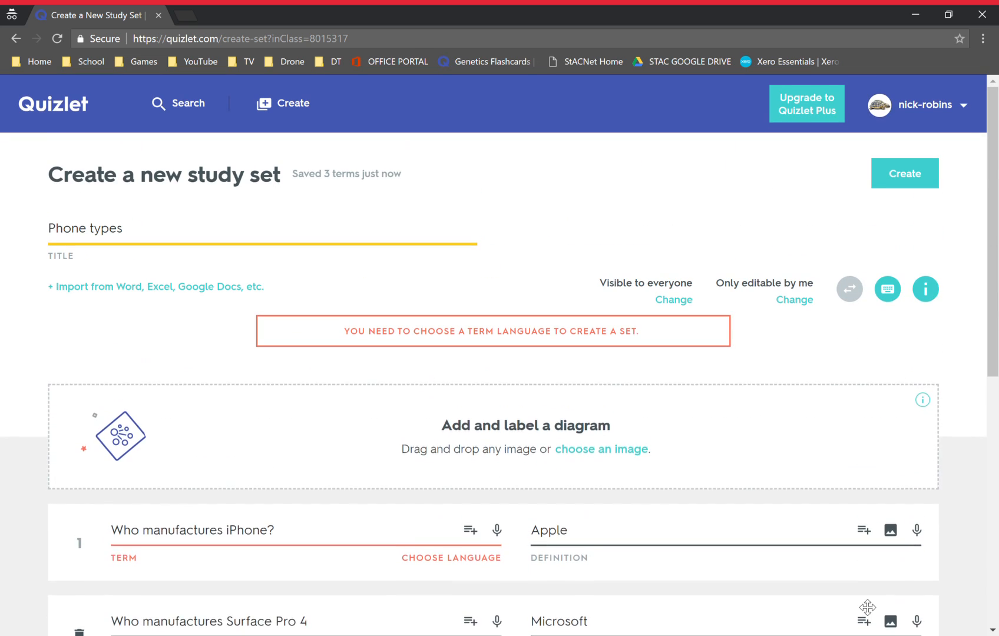
{"action": "scroll", "coordinate": [624, 468], "scroll_direction": "down", "scroll_amount": 2}
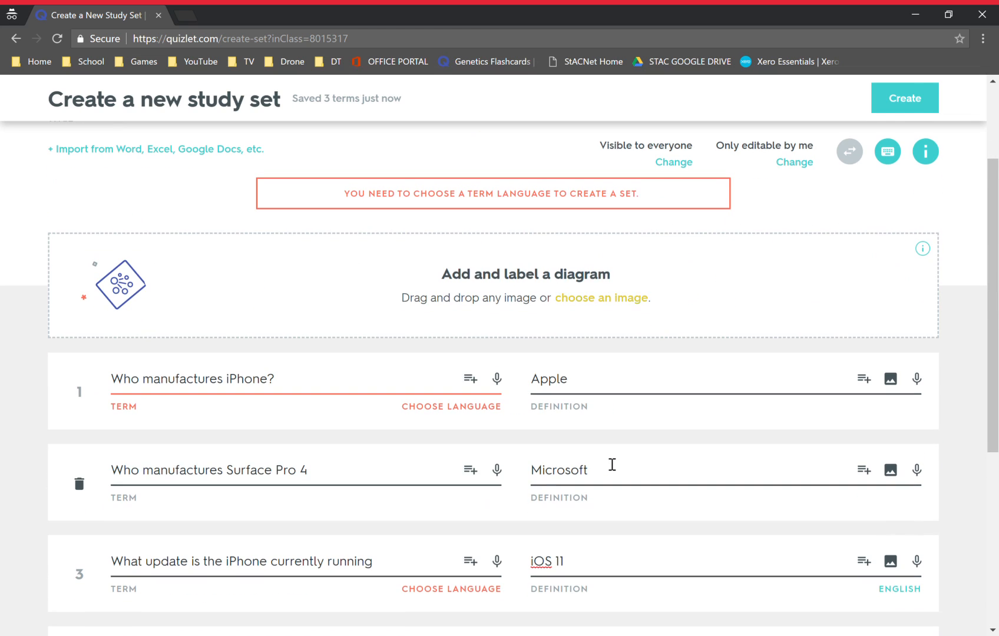
{"action": "left_click", "coordinate": [467, 414]}
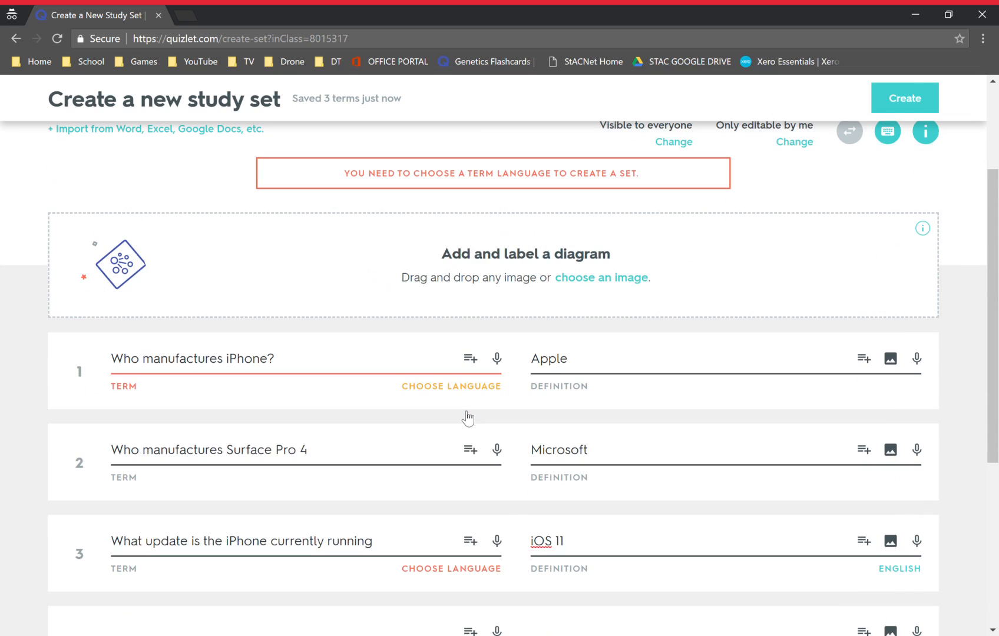
{"action": "left_click", "coordinate": [450, 391]}
{"action": "left_click", "coordinate": [442, 388]}
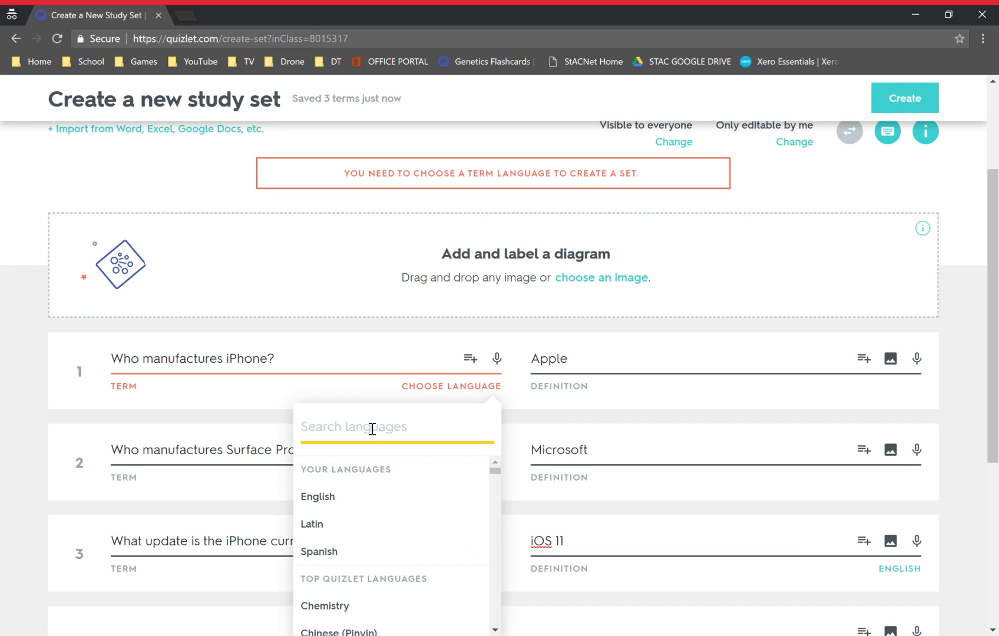
{"action": "type", "text": "englis"}
{"action": "key", "text": "Return"}
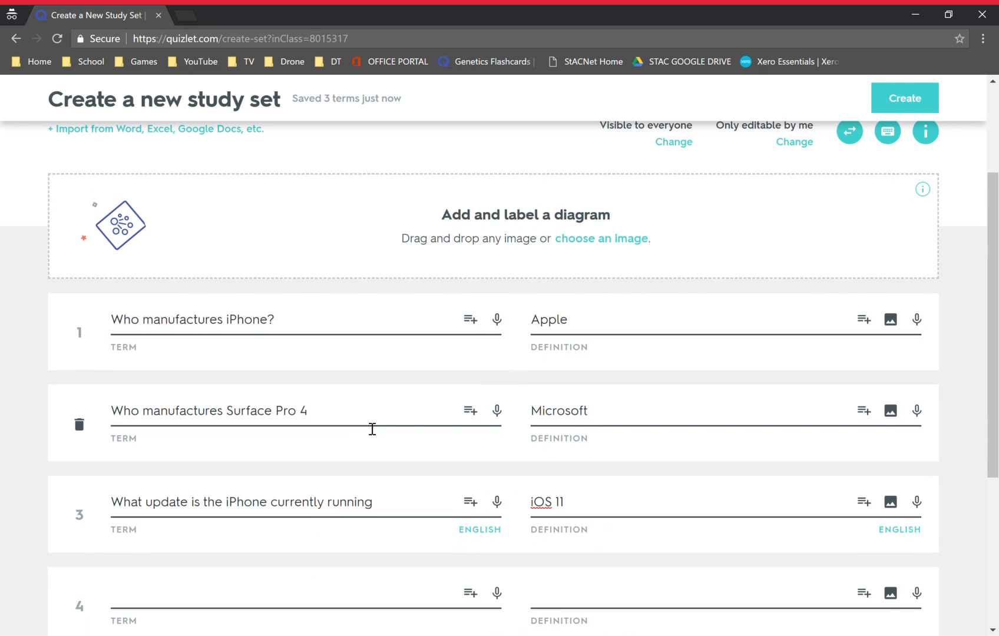
{"action": "scroll", "coordinate": [680, 321], "scroll_direction": "up", "scroll_amount": 3}
{"action": "left_click", "coordinate": [904, 171]}
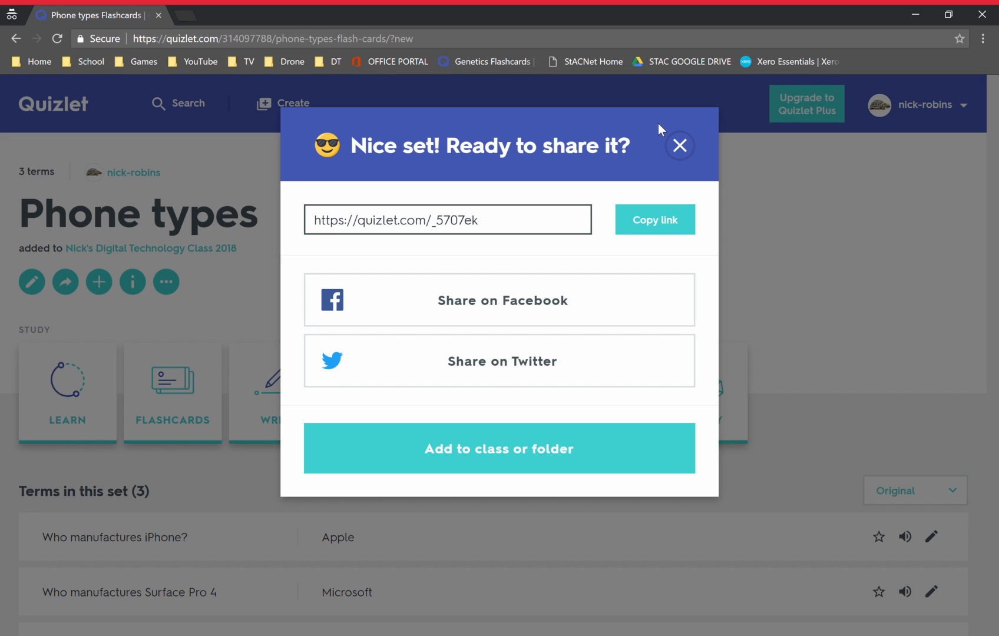
- Copy the new set's share link, check it in a separate browser tab and close that tab
{"action": "left_click", "coordinate": [657, 220]}
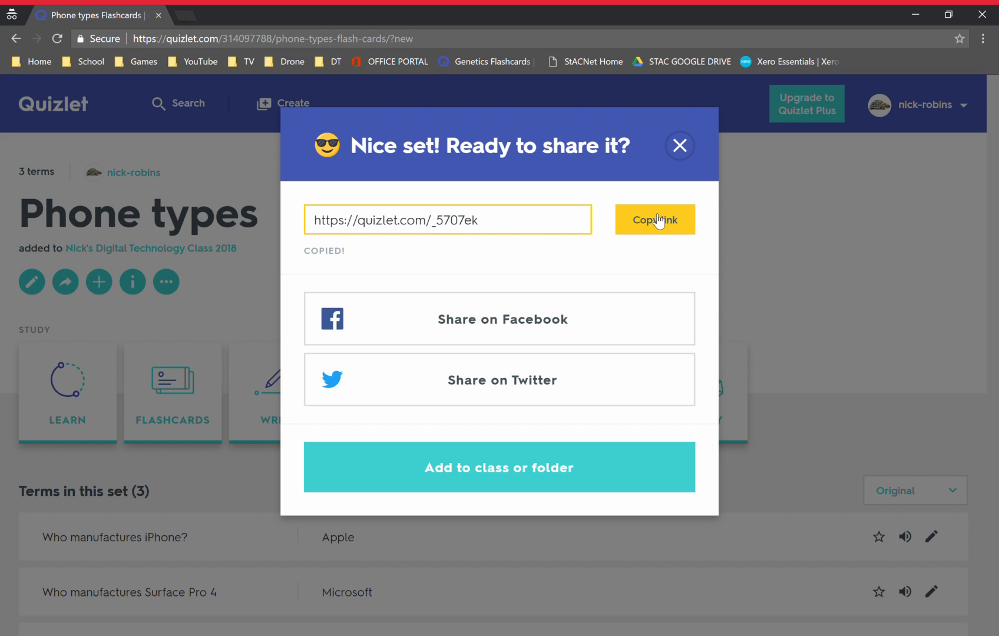
{"action": "key", "text": "ctrl+t"}
{"action": "type", "text": "https://quizlet.com/_5707ek"}
{"action": "key", "text": "Return"}
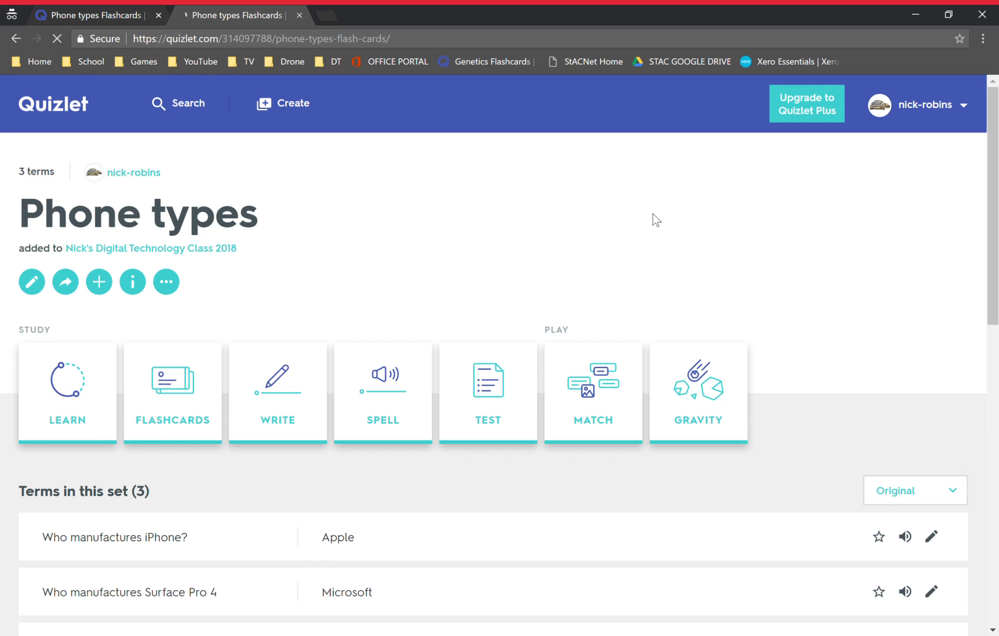
{"action": "key", "text": "ctrl+w"}
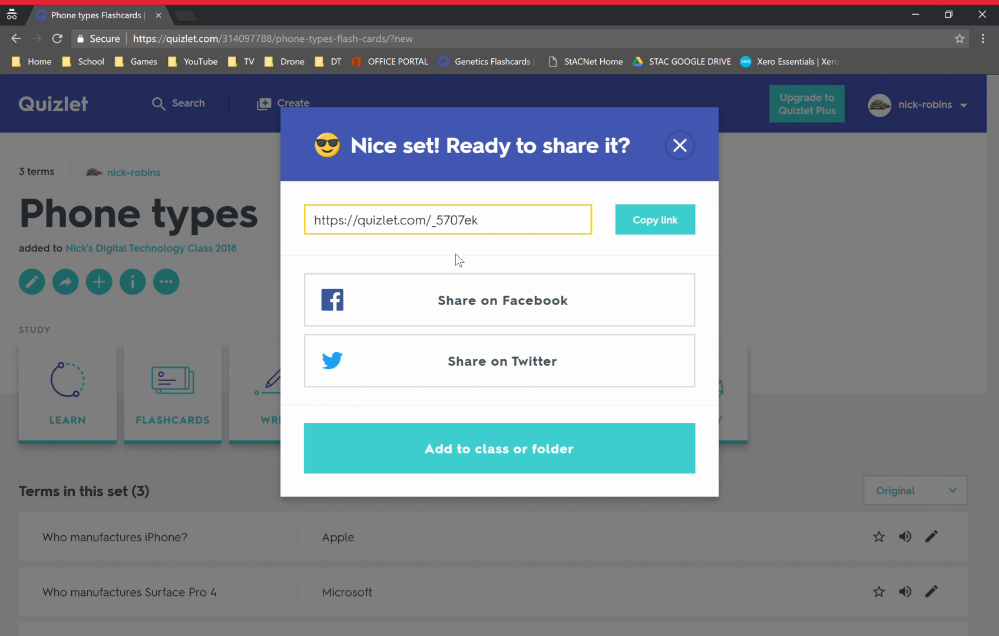
- Dismiss the sharing dialog and look over the terms and study modes of the Phone types set
{"action": "left_click", "coordinate": [680, 146]}
{"action": "scroll", "coordinate": [300, 436], "scroll_direction": "down", "scroll_amount": 5}
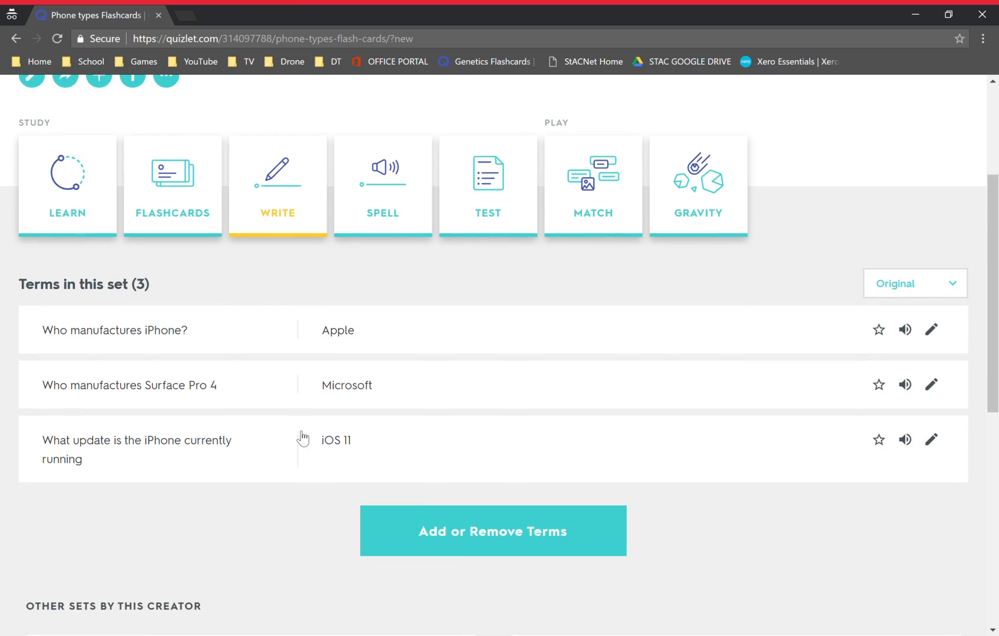
{"action": "scroll", "coordinate": [393, 451], "scroll_direction": "up", "scroll_amount": 3}
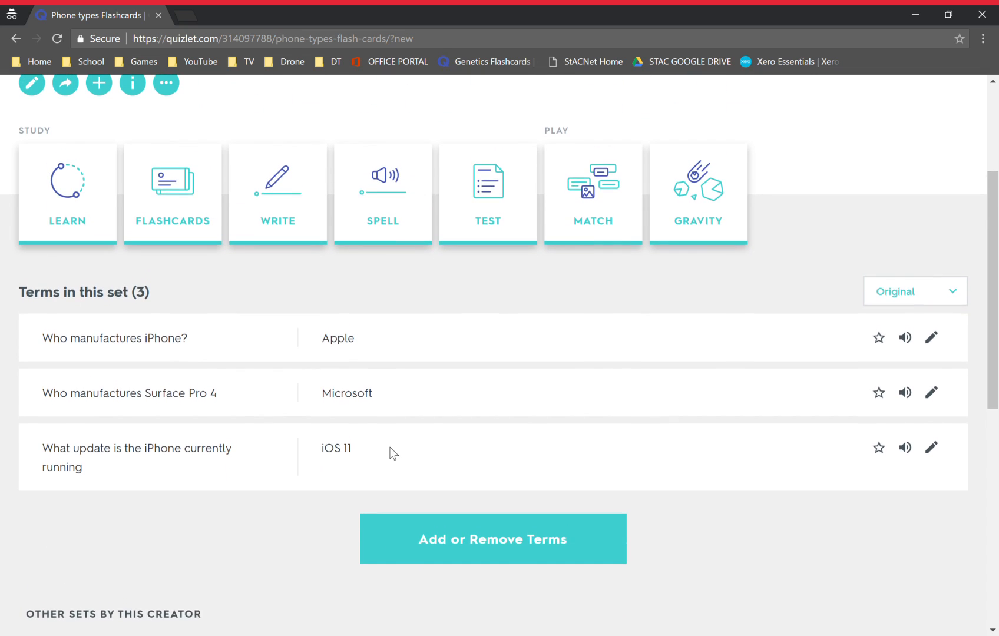
{"action": "scroll", "coordinate": [167, 409], "scroll_direction": "up", "scroll_amount": 3}
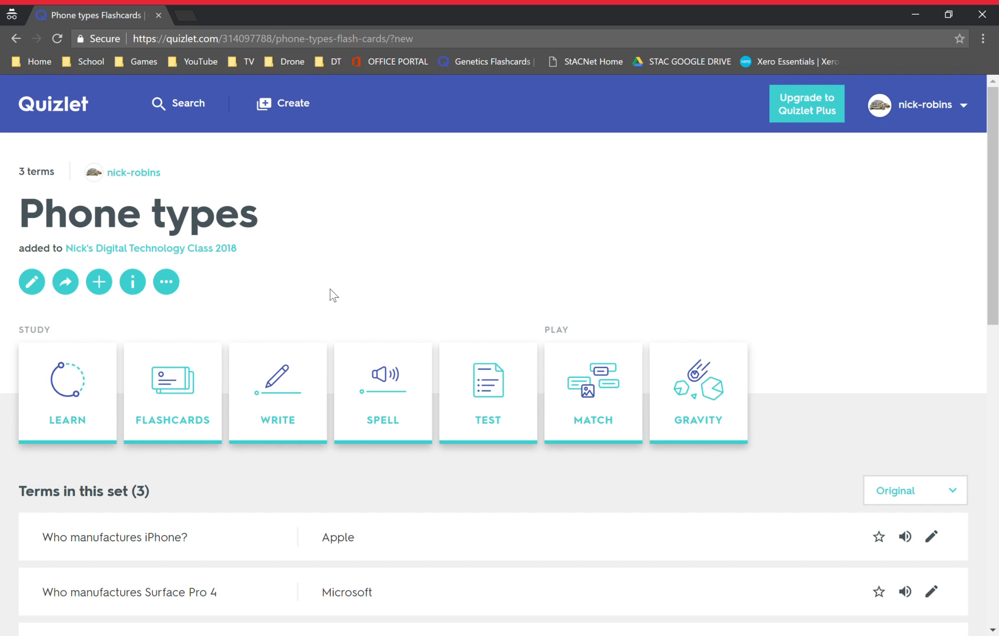
- Open the Digital Technology Class 2018 page from the set, check its sets and ignore the pending join request
{"action": "left_click", "coordinate": [112, 248]}
{"action": "scroll", "coordinate": [553, 503], "scroll_direction": "down", "scroll_amount": 4}
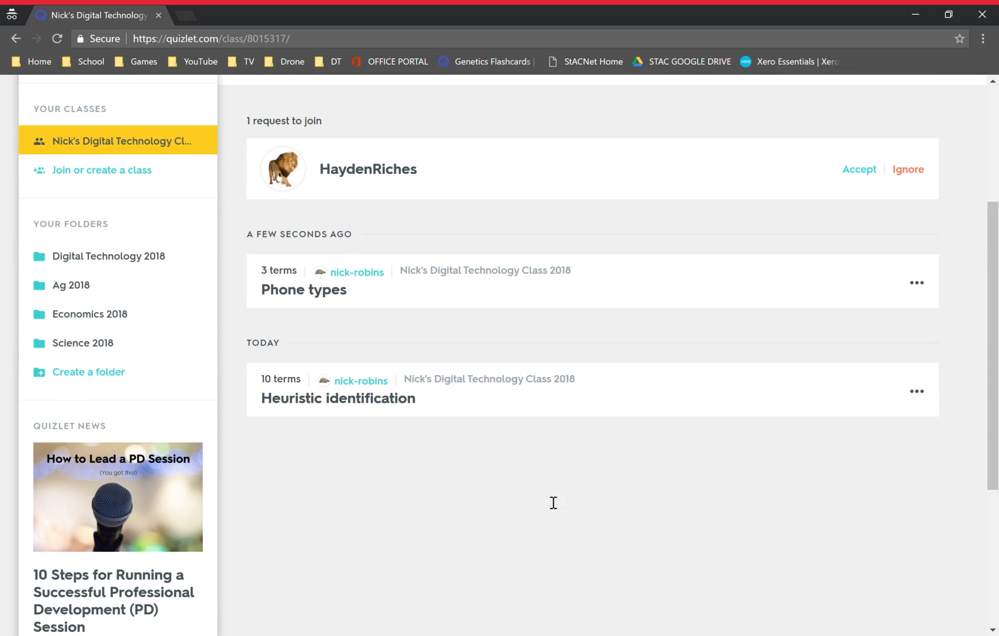
{"action": "scroll", "coordinate": [344, 394], "scroll_direction": "up", "scroll_amount": 4}
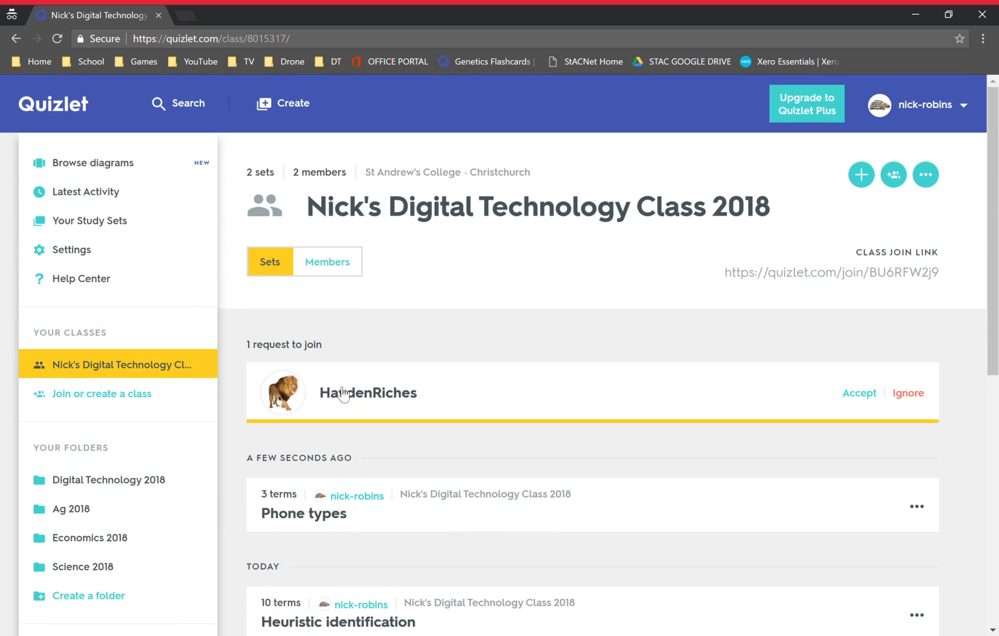
{"action": "left_click", "coordinate": [904, 393]}
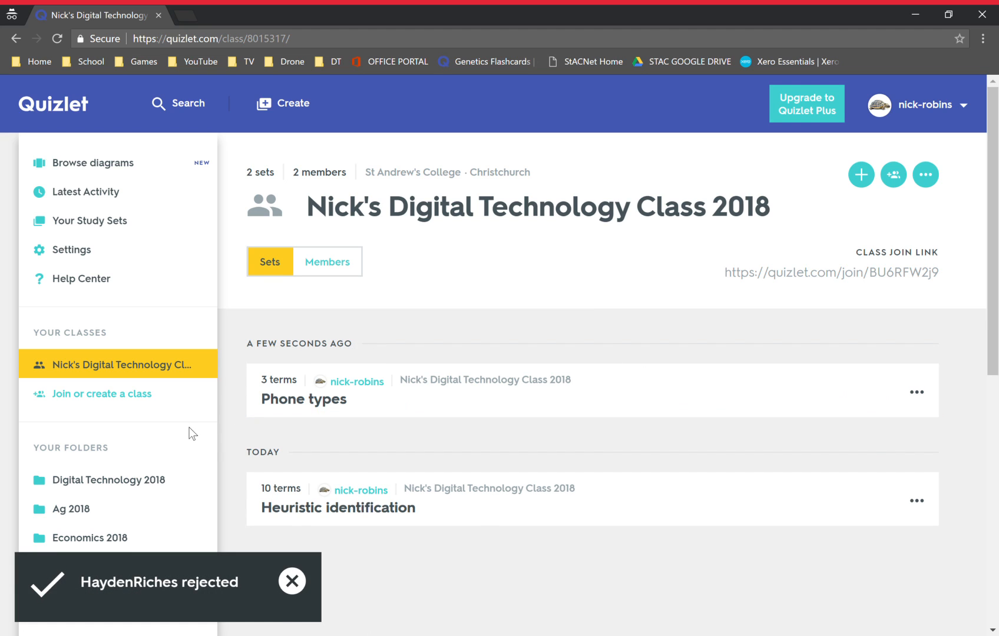
- Add the Phone types set to the Digital Technology 2018 folder
{"action": "scroll", "coordinate": [195, 433], "scroll_direction": "down", "scroll_amount": 2}
{"action": "left_click", "coordinate": [126, 379]}
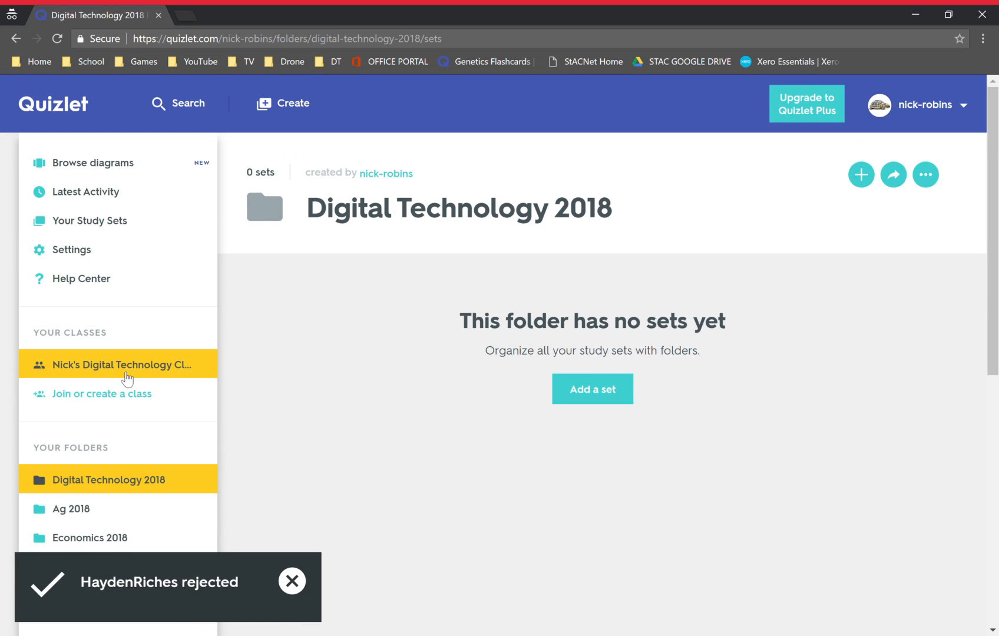
{"action": "scroll", "coordinate": [165, 435], "scroll_direction": "down", "scroll_amount": 2}
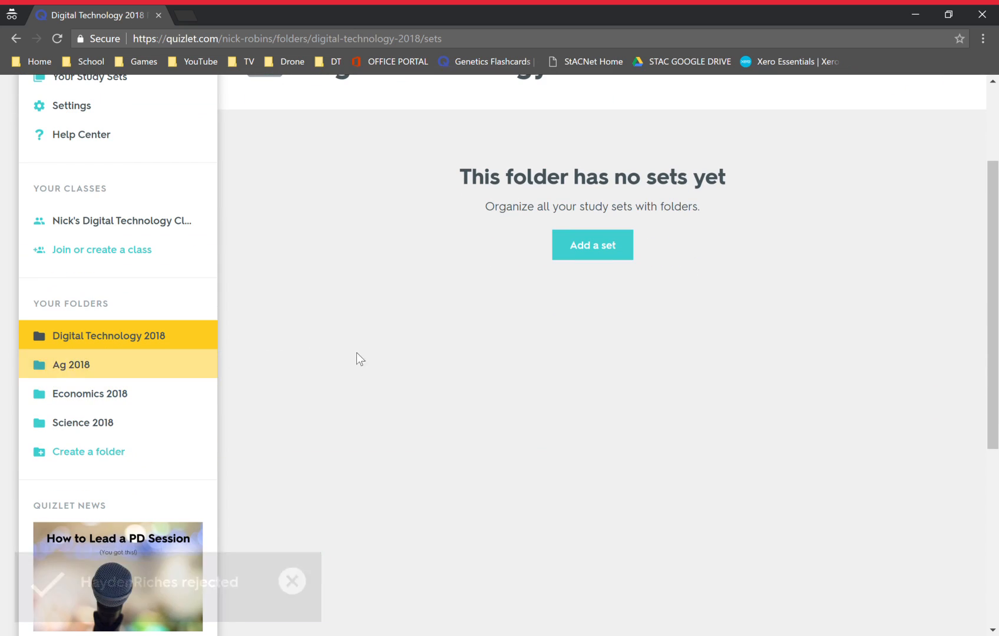
{"action": "left_click", "coordinate": [564, 239]}
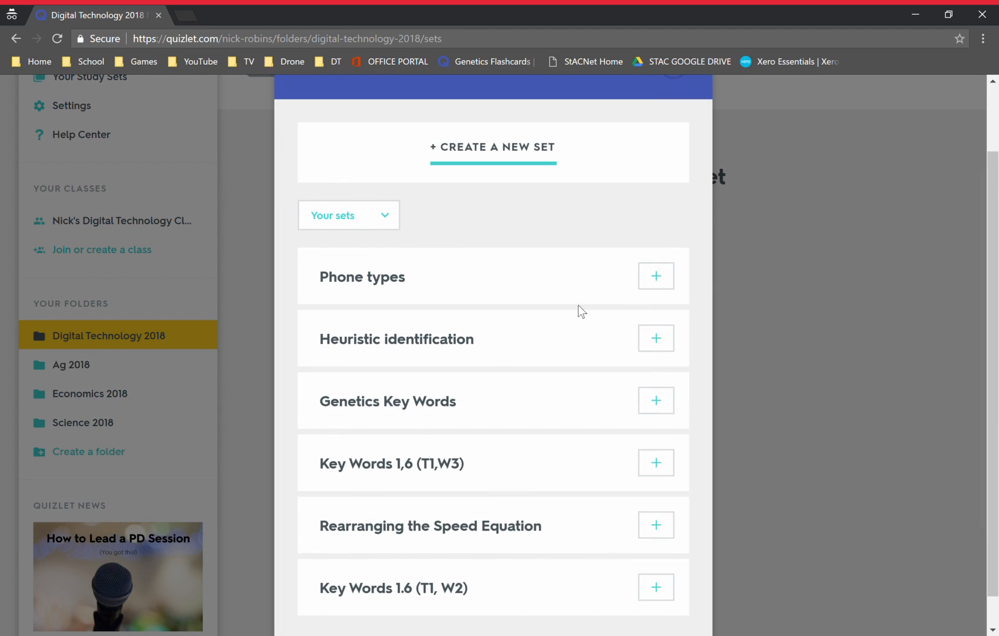
{"action": "left_click", "coordinate": [648, 277]}
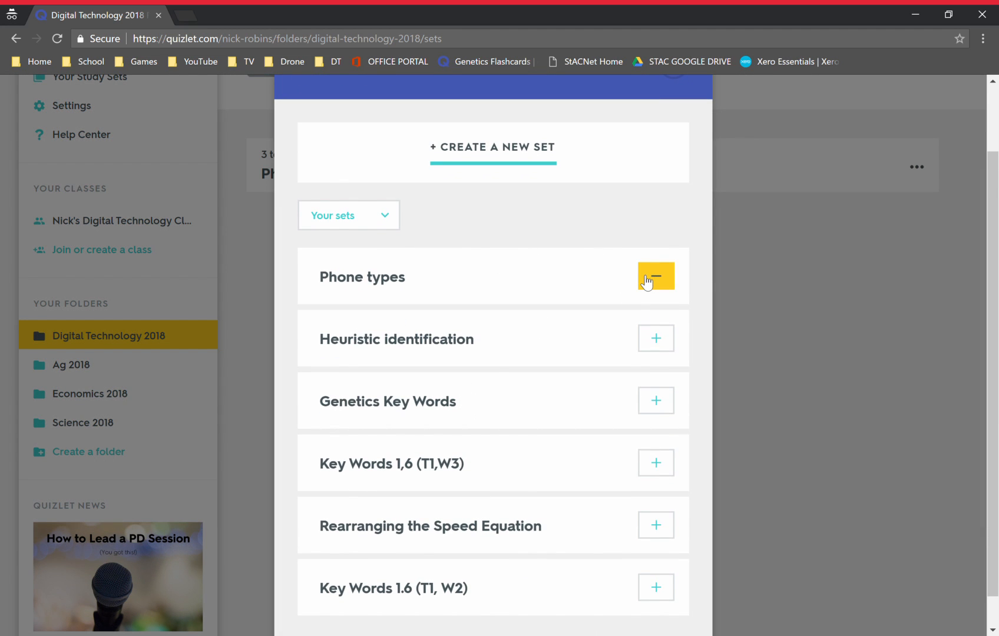
{"action": "scroll", "coordinate": [647, 283], "scroll_direction": "up", "scroll_amount": 2}
{"action": "left_click", "coordinate": [673, 147]}
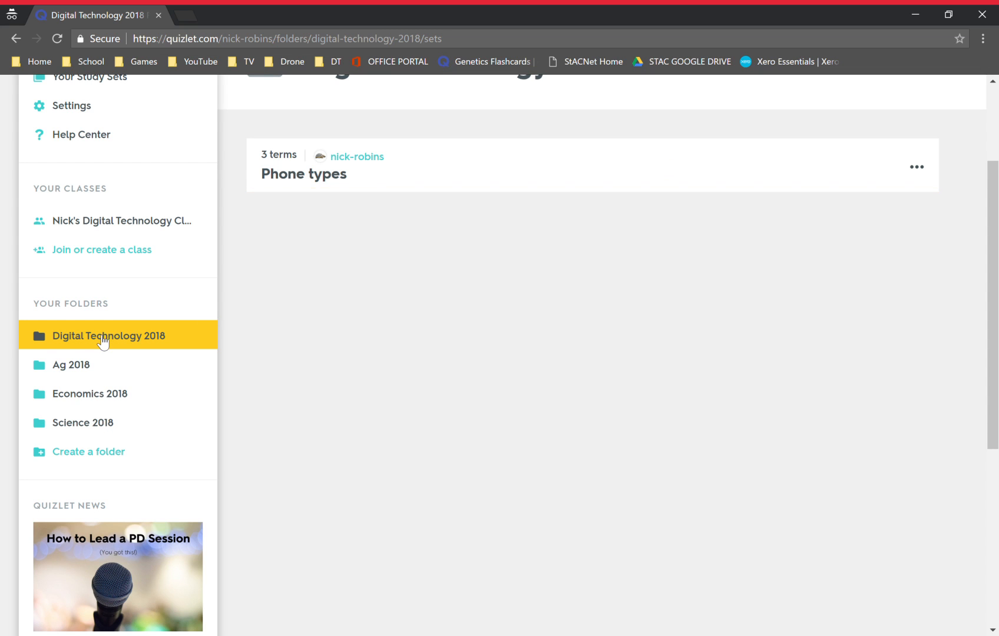
- Search Quizlet for "science" and browse the matching study sets
{"action": "scroll", "coordinate": [102, 341], "scroll_direction": "up", "scroll_amount": 3}
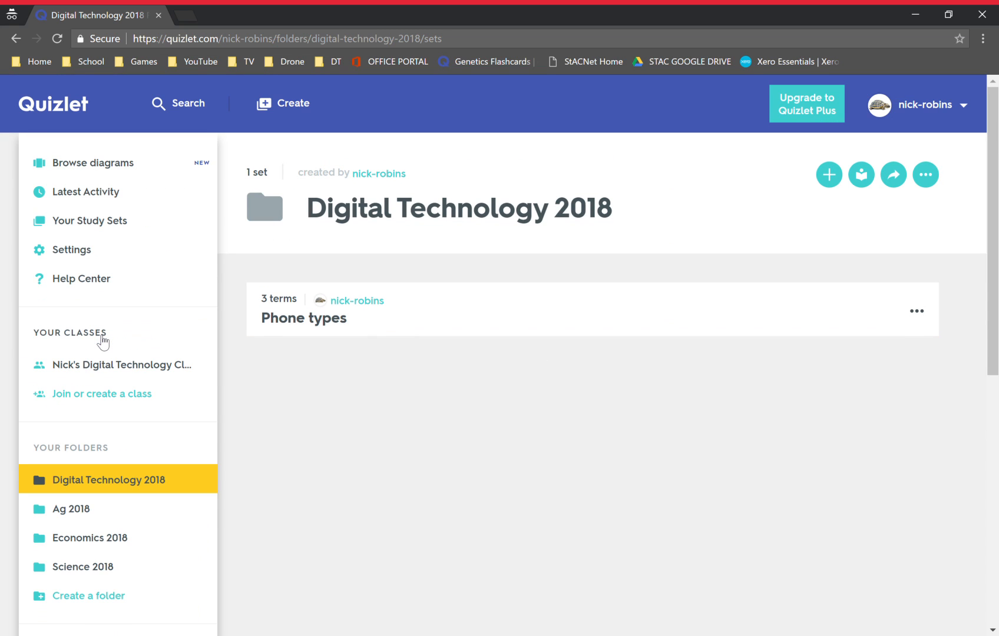
{"action": "left_click", "coordinate": [200, 115]}
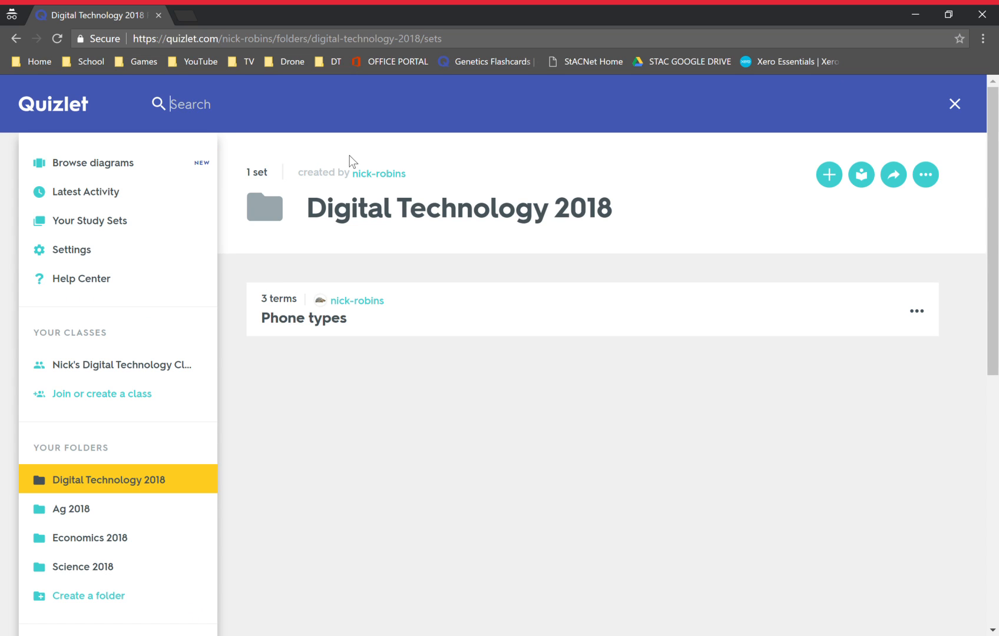
{"action": "type", "text": "science"}
{"action": "key", "text": "Return"}
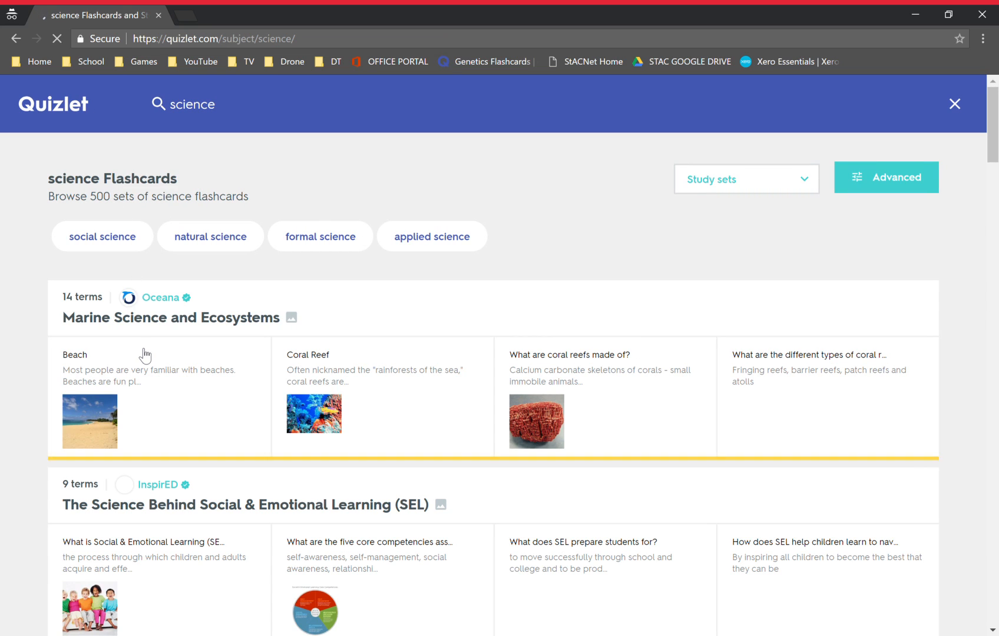
{"action": "scroll", "coordinate": [142, 354], "scroll_direction": "down", "scroll_amount": 5}
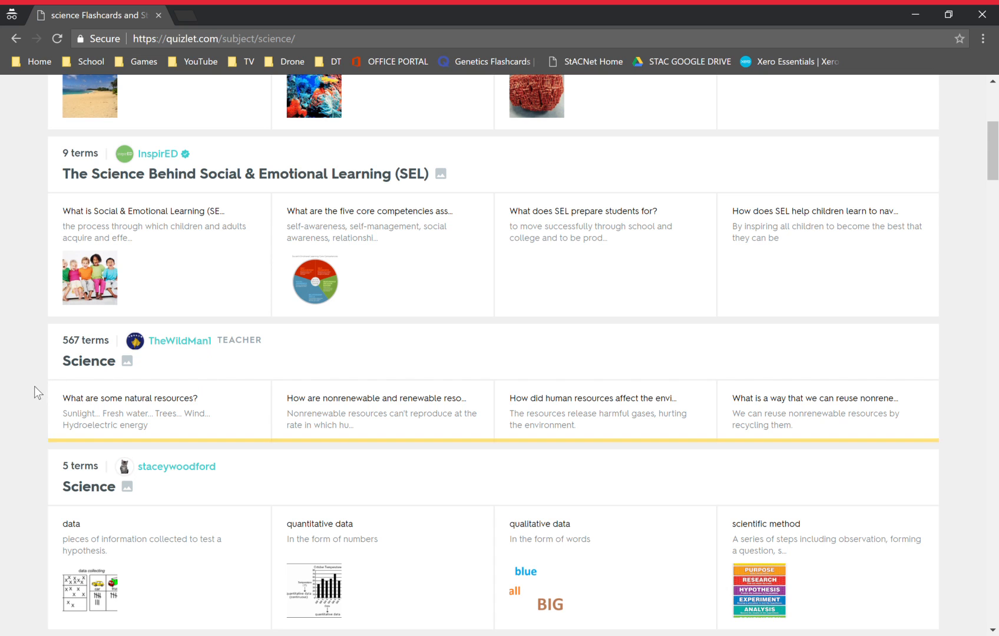
- Return to the Latest Activity page and look through the recent study sets
{"action": "scroll", "coordinate": [141, 360], "scroll_direction": "up", "scroll_amount": 5}
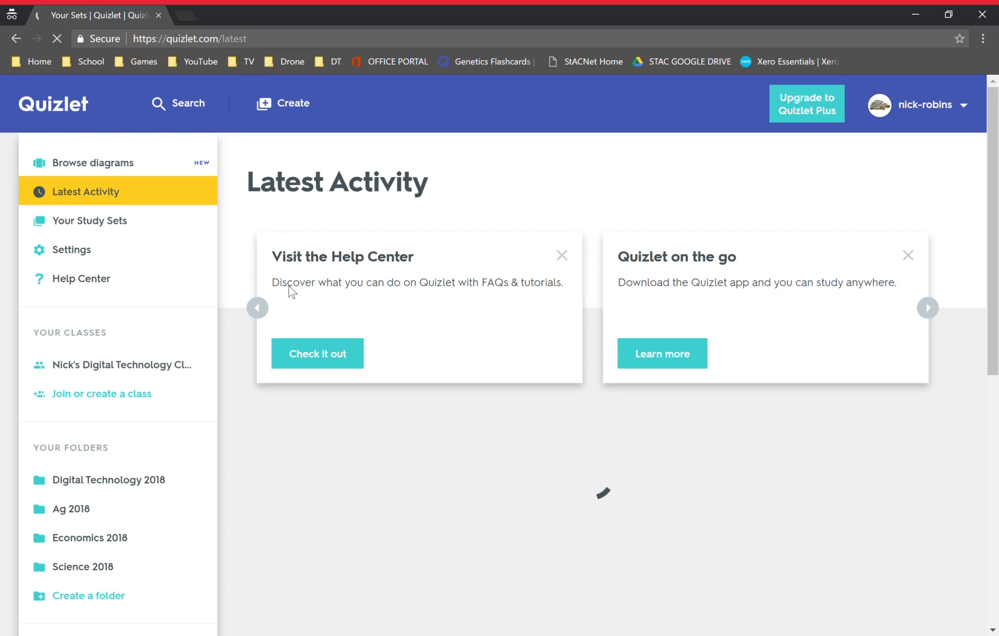
{"action": "scroll", "coordinate": [263, 298], "scroll_direction": "down", "scroll_amount": 6}
{"action": "scroll", "coordinate": [153, 380], "scroll_direction": "down", "scroll_amount": 2}
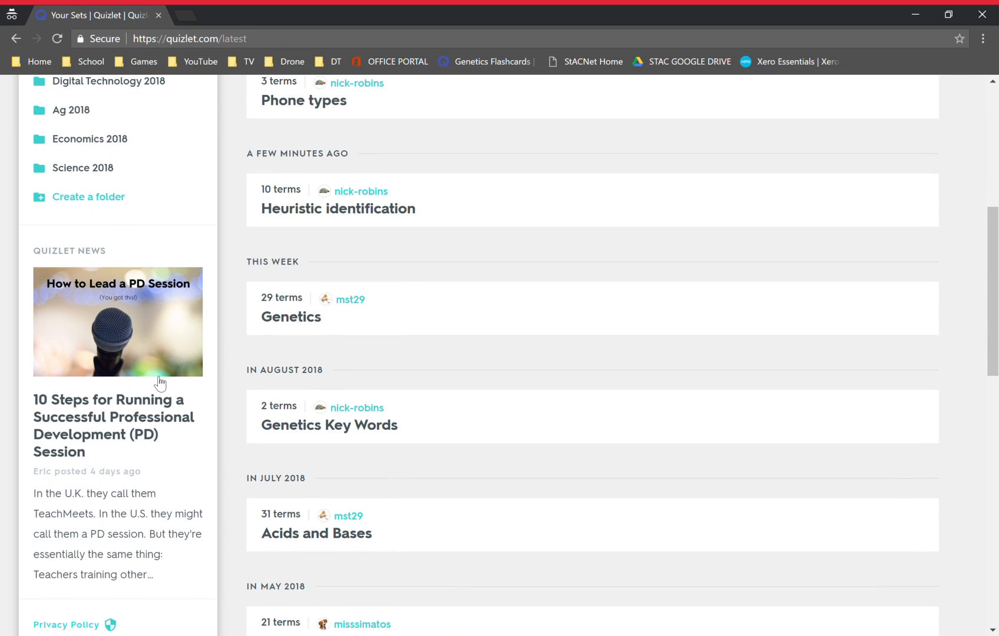
- Open the Phone types set from the Digital Technology Class 2018 page
{"action": "scroll", "coordinate": [159, 383], "scroll_direction": "up", "scroll_amount": 7}
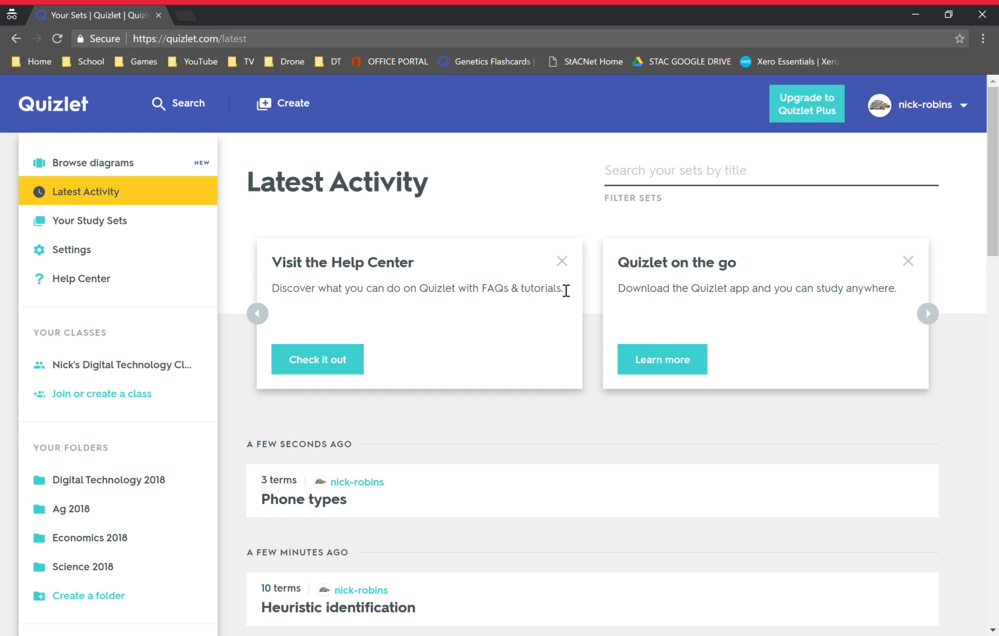
{"action": "left_click", "coordinate": [158, 365]}
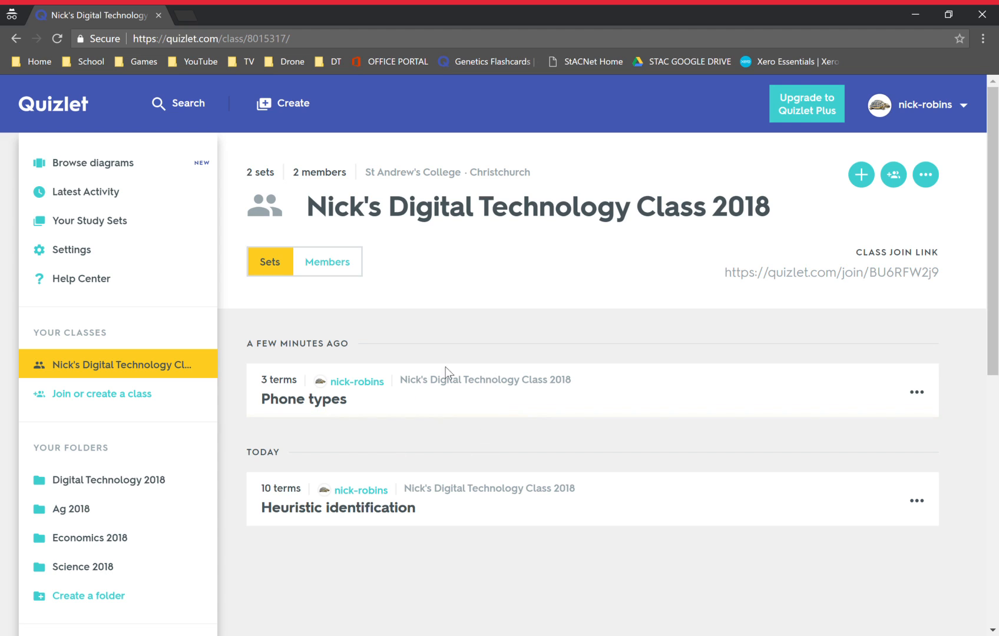
{"action": "left_click", "coordinate": [370, 401]}
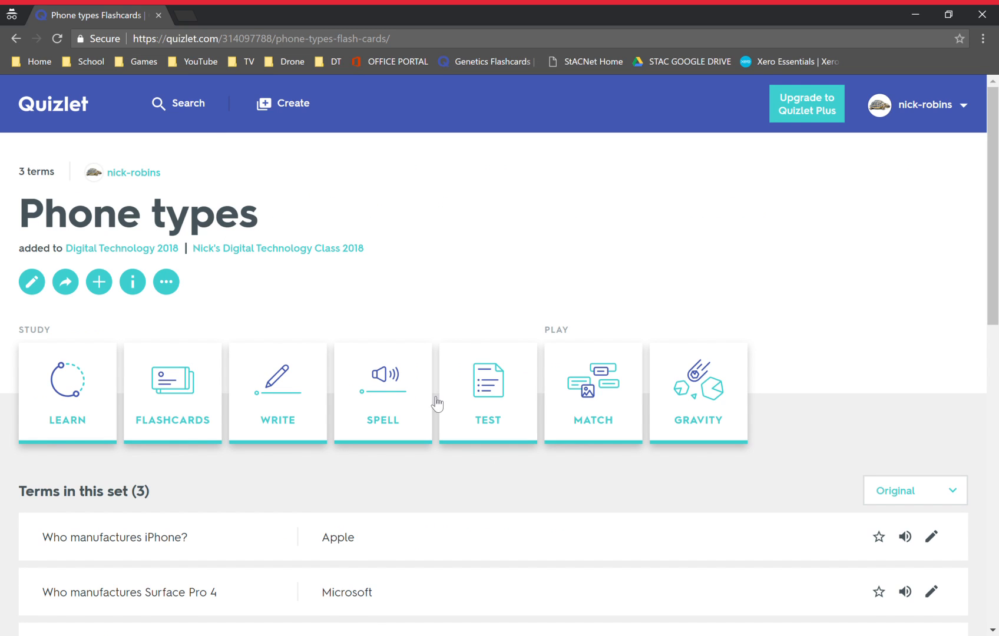
- Start a Gravity game for the set with all terms, Medium difficulty and answering with the definition
{"action": "left_click", "coordinate": [679, 409]}
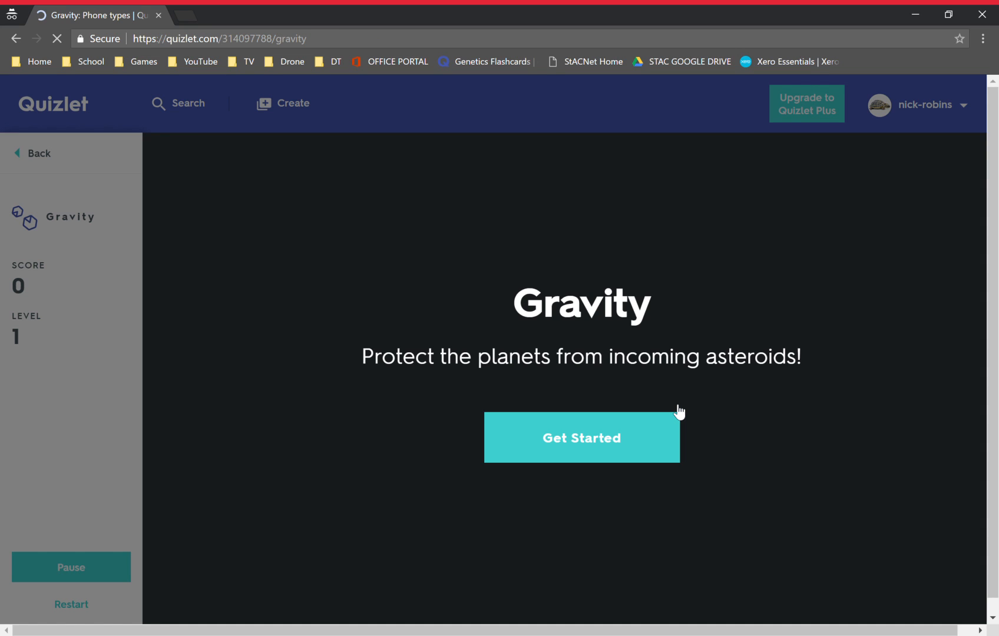
{"action": "left_click", "coordinate": [671, 414]}
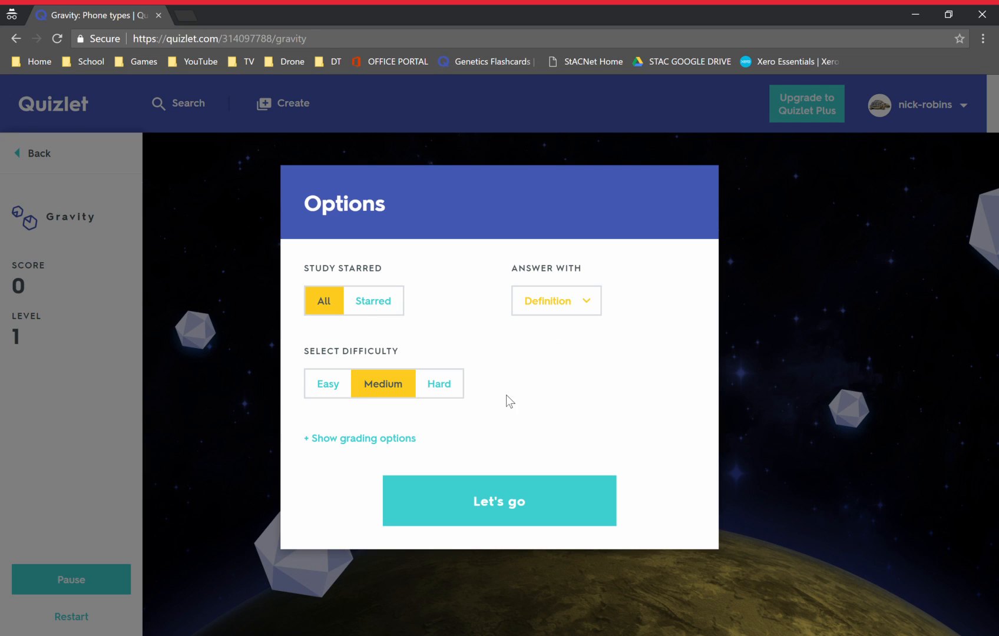
{"action": "left_click", "coordinate": [508, 492]}
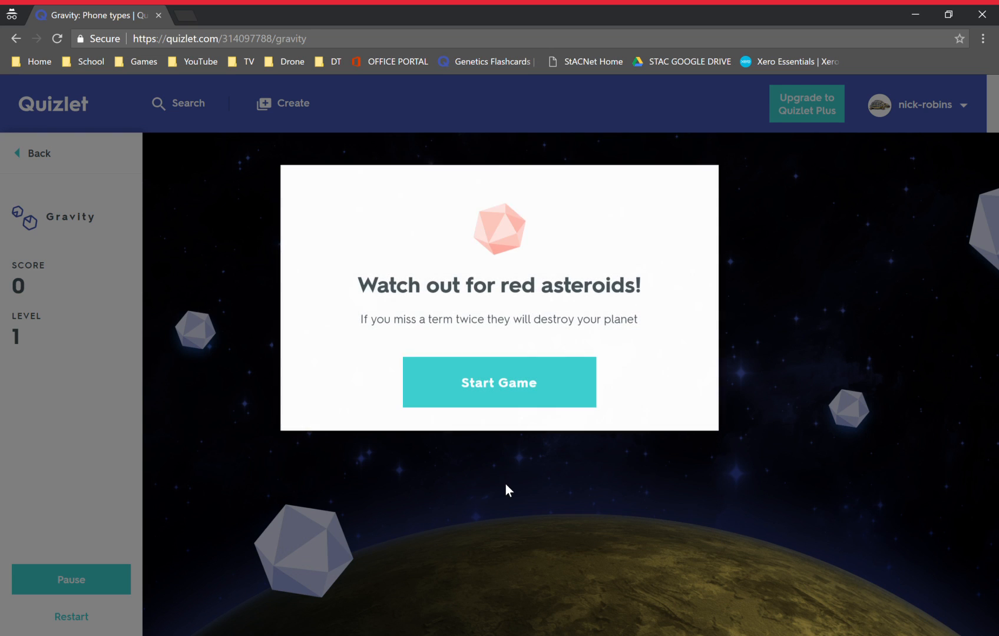
{"action": "left_click", "coordinate": [531, 365]}
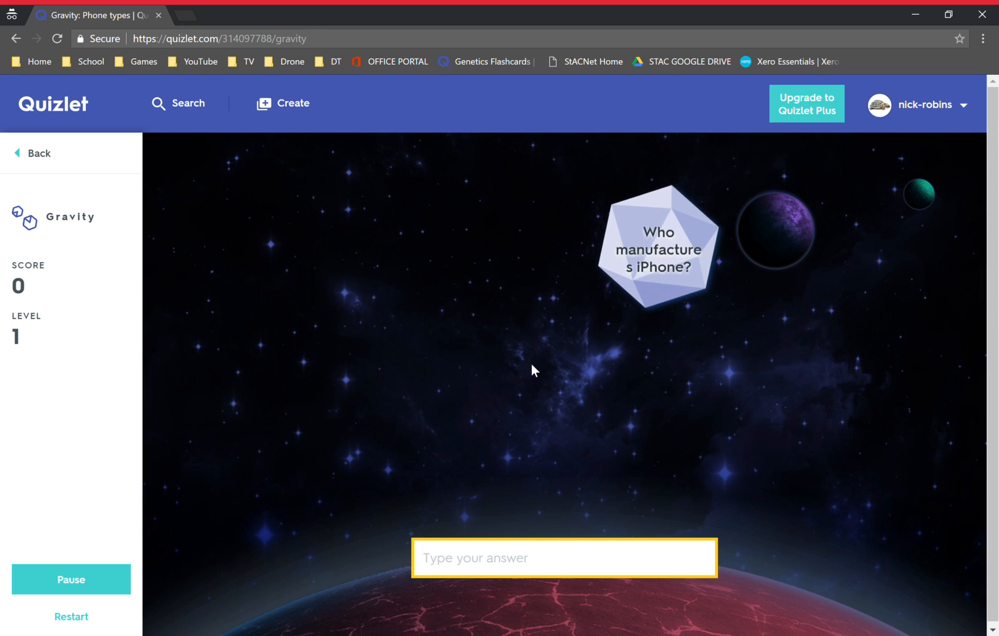
- Answer the iPhone manufacturer question with "apple" and the iPhone update question with the iOS version
{"action": "type", "text": "apple"}
{"action": "key", "text": "Return"}
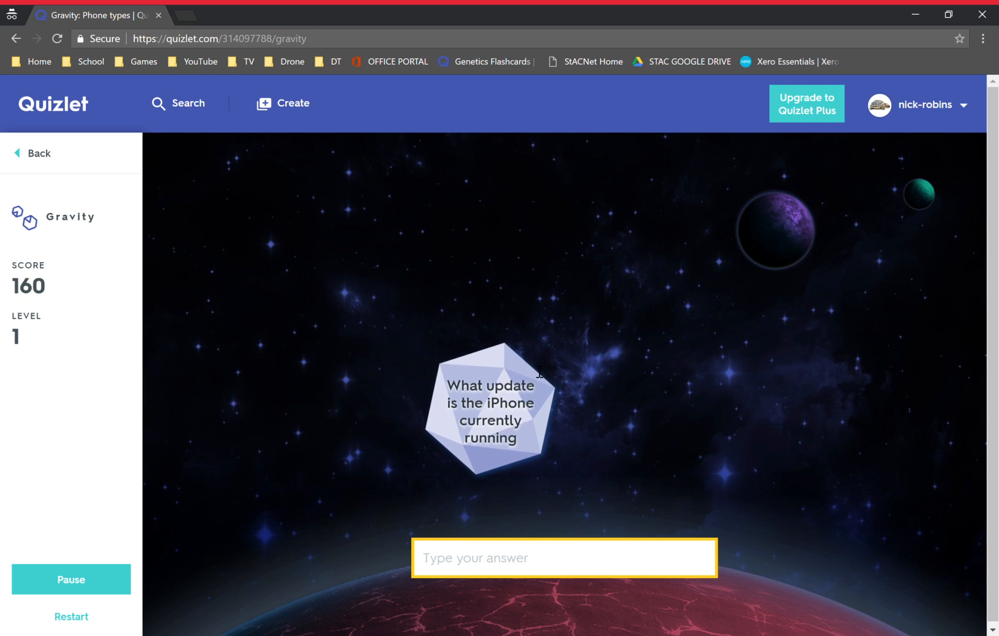
{"action": "type", "text": "i"}
{"action": "key", "text": "BackSpace"}
{"action": "type", "text": "ios"}
{"action": "key", "text": "BackSpace"}
{"action": "key", "text": "BackSpace"}
{"action": "key", "text": "BackSpace"}
{"action": "type", "text": "ios 1"}
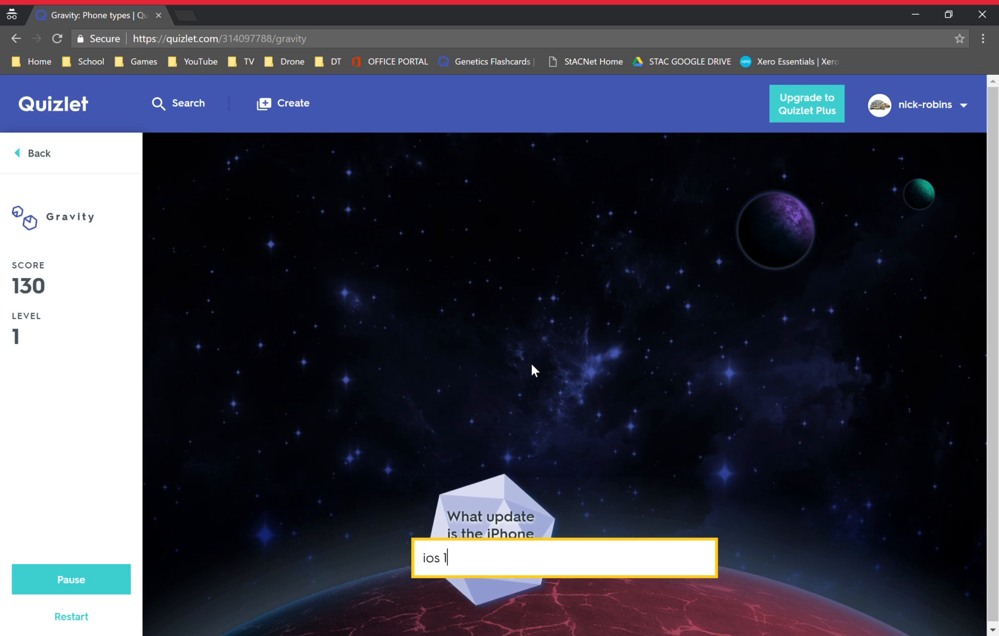
{"action": "key", "text": "Return"}
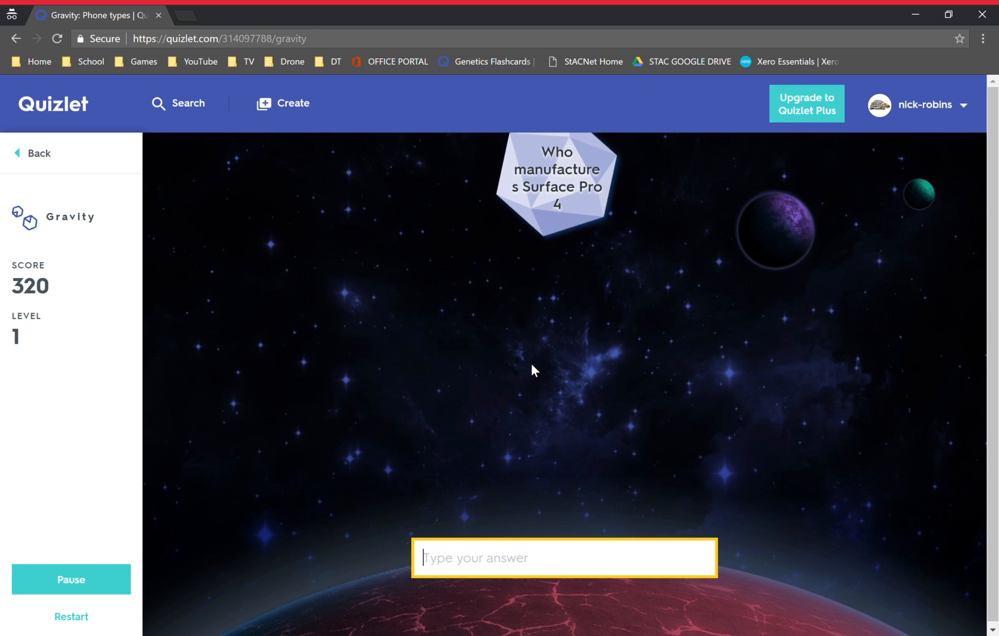
- Answer the Surface Pro 4 manufacturer question with "microsoft"
{"action": "type", "text": "apple"}
{"action": "key", "text": "BackSpace"}
{"action": "key", "text": "BackSpace"}
{"action": "key", "text": "BackSpace"}
{"action": "key", "text": "BackSpace"}
{"action": "key", "text": "BackSpace"}
{"action": "type", "text": "samun"}
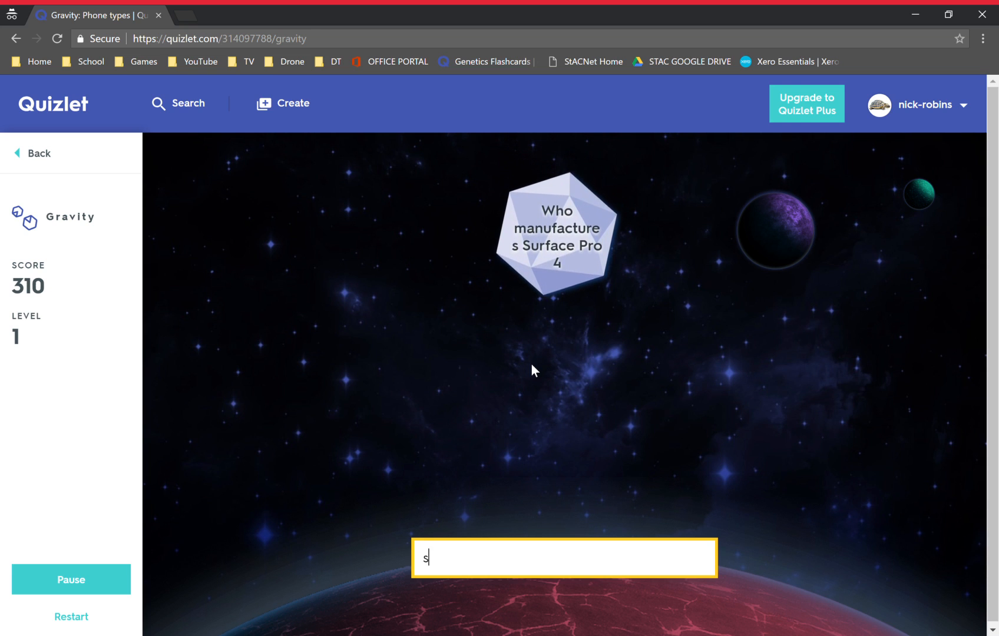
{"action": "key", "text": "BackSpace"}
{"action": "key", "text": "BackSpace"}
{"action": "key", "text": "BackSpace"}
{"action": "key", "text": "BackSpace"}
{"action": "key", "text": "BackSpace"}
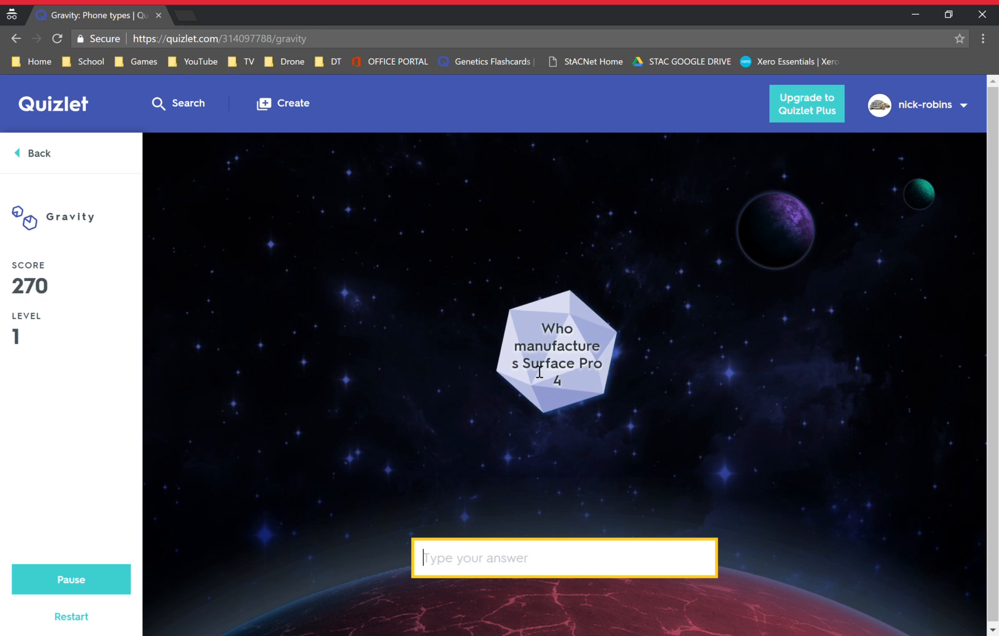
{"action": "type", "text": "s"}
{"action": "key", "text": "BackSpace"}
{"action": "type", "text": "microsoft"}
{"action": "key", "text": "Return"}
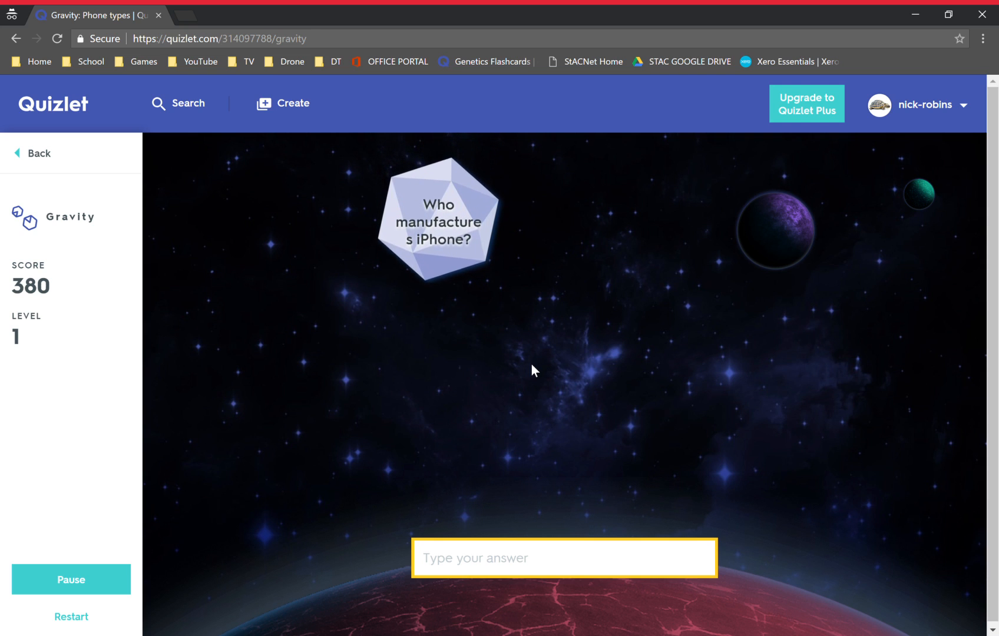
- Answer the repeated iPhone manufacturer question with "apple", and leave the Gravity game for the Phone types set page
{"action": "type", "text": "apple"}
{"action": "key", "text": "Return"}
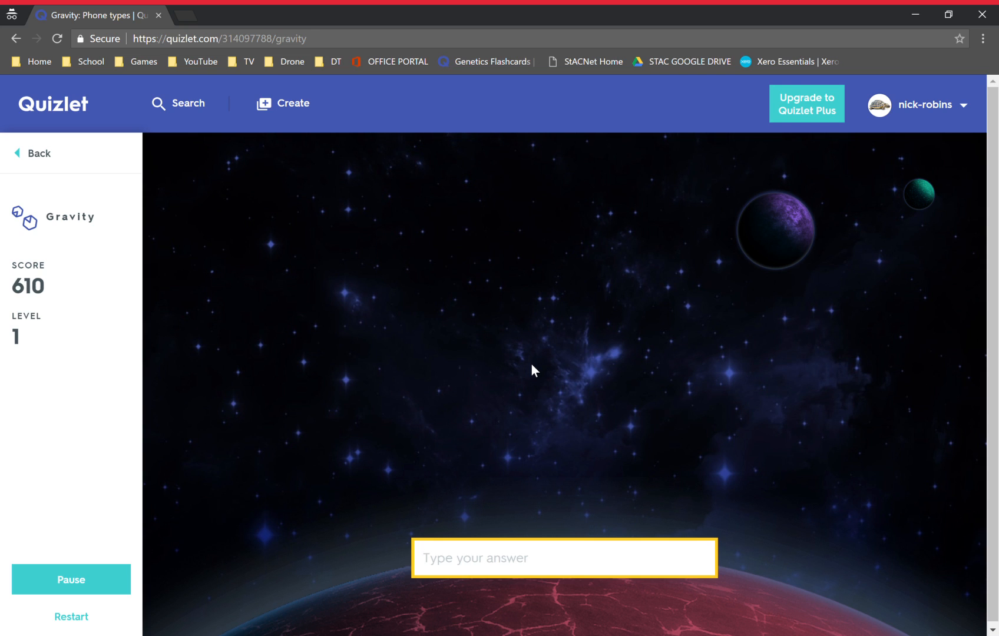
{"action": "left_click", "coordinate": [69, 583]}
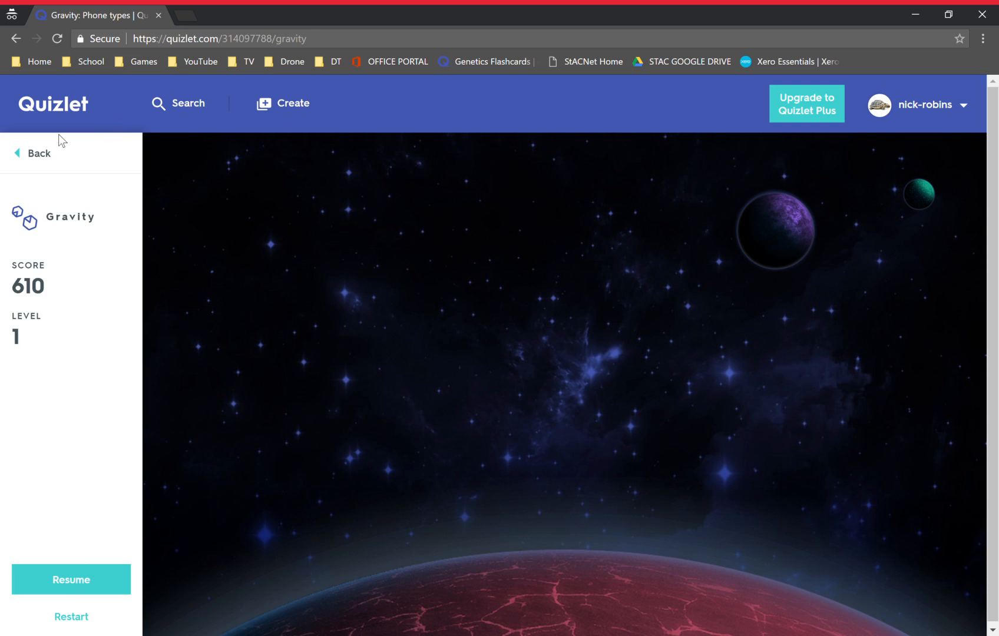
{"action": "left_click", "coordinate": [43, 152]}
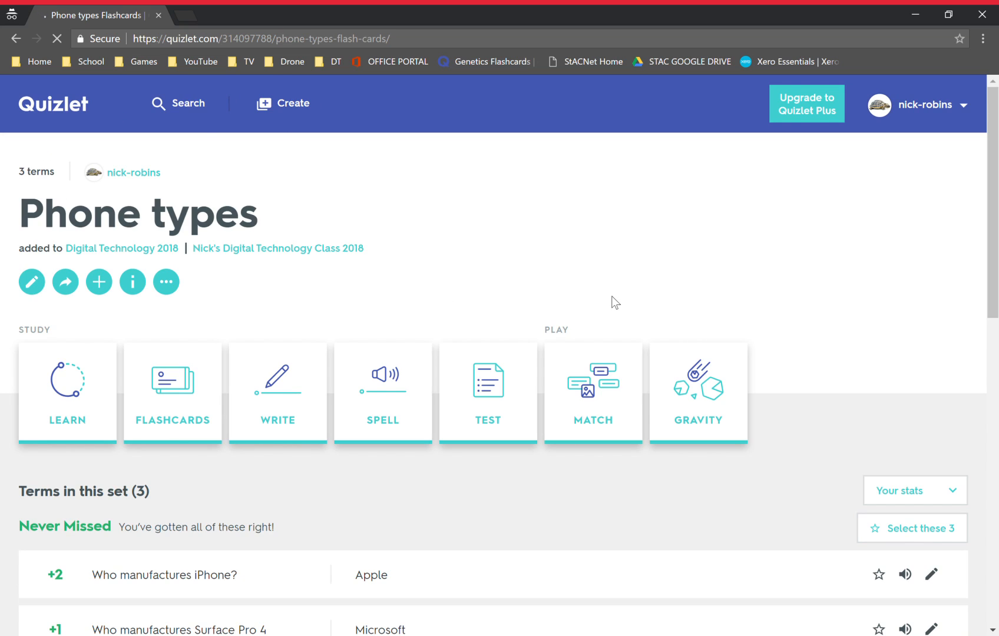
- Look over the Phone types set's term stats and return to the Digital Technology Class 2018 page
{"action": "scroll", "coordinate": [611, 296], "scroll_direction": "down", "scroll_amount": 3}
{"action": "scroll", "coordinate": [95, 251], "scroll_direction": "up", "scroll_amount": 3}
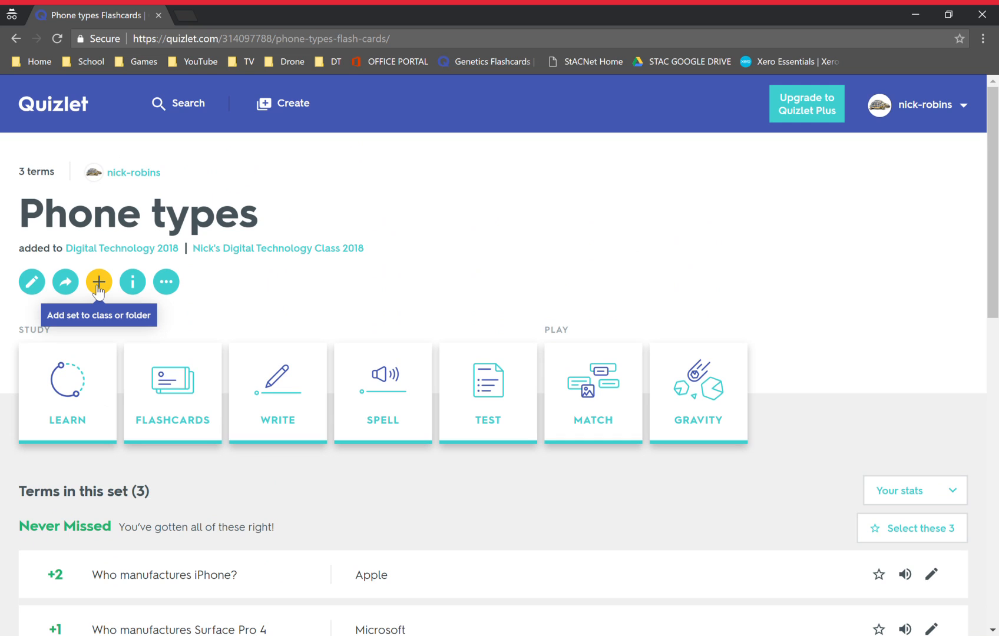
{"action": "key", "text": "alt+Left"}
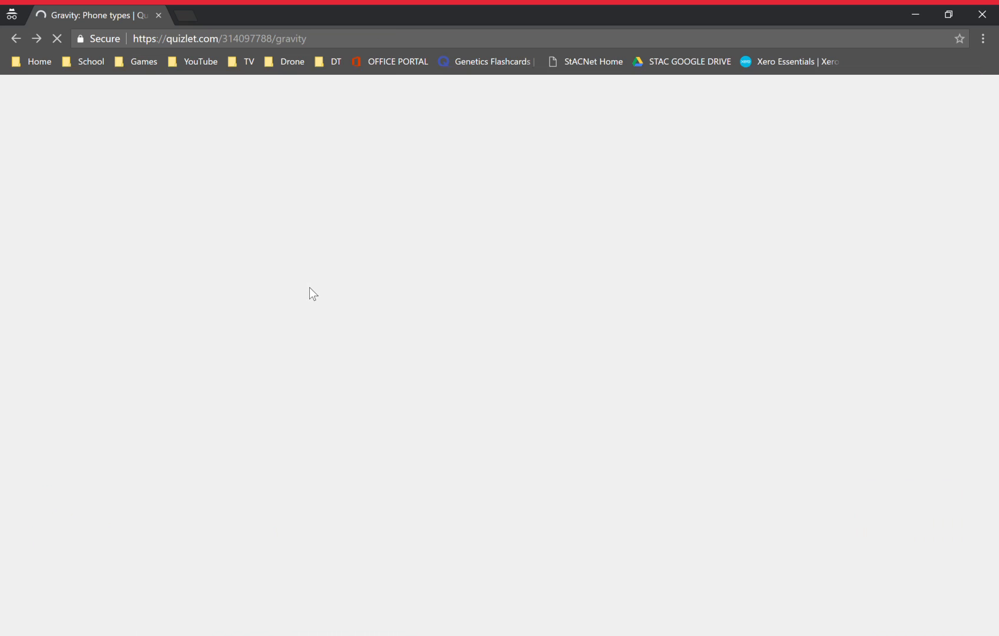
{"action": "key", "text": "alt+Left"}
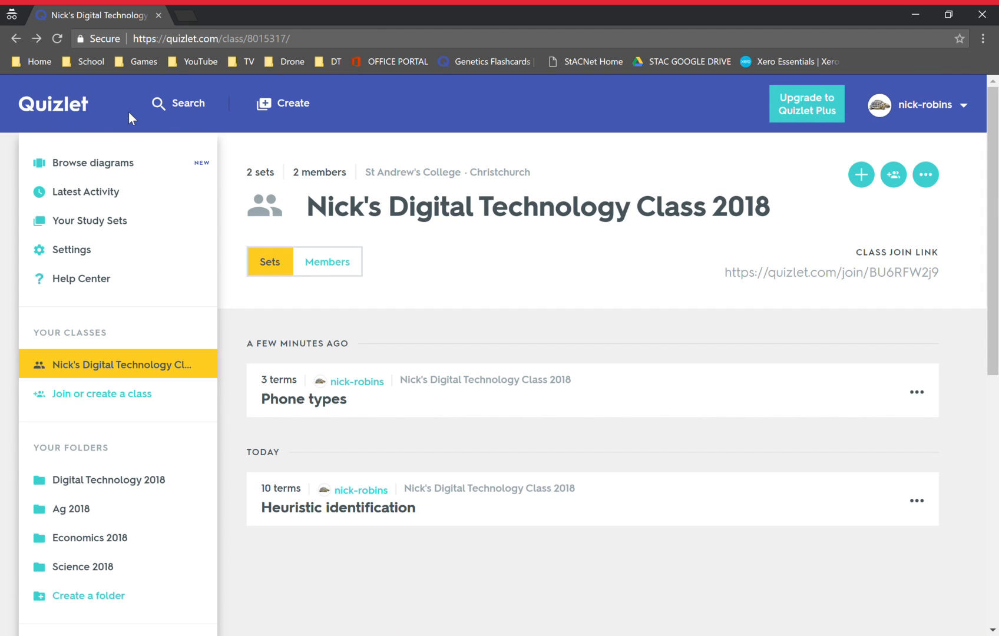